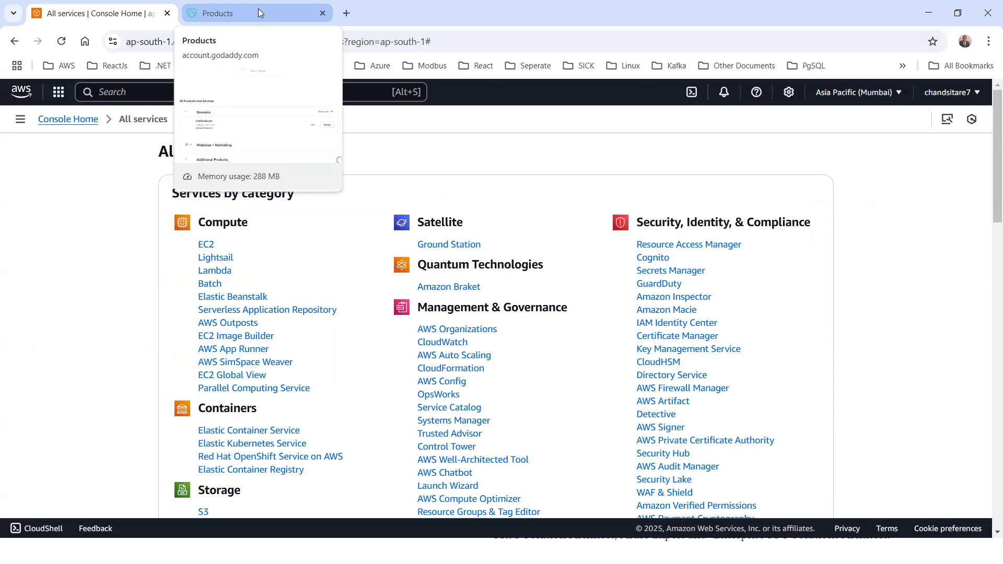
- Switch to the GoDaddy products page and open DNS management for the cloudfundaz.com domain
left_click(258, 9)
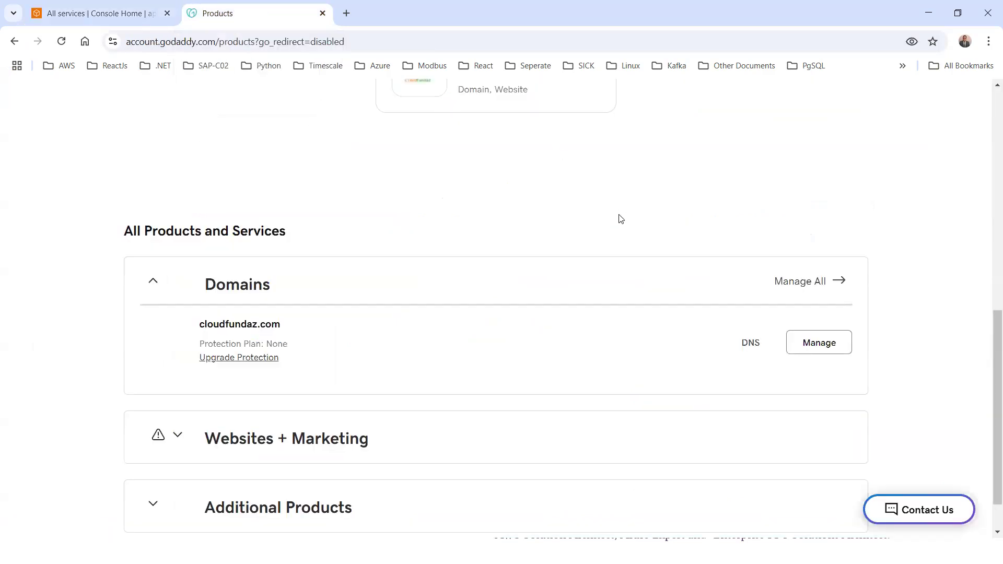
scroll(441, 184, "up", 10)
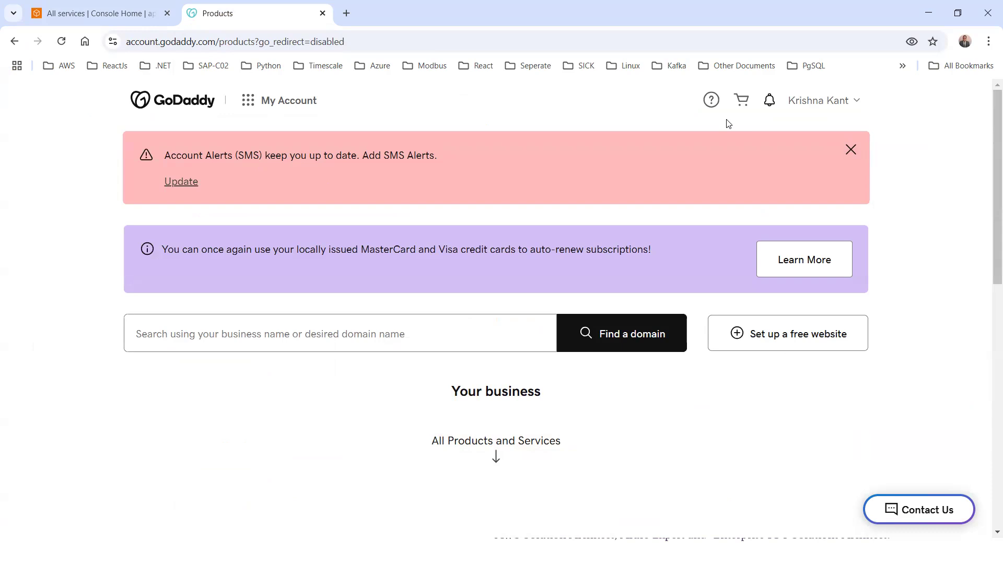
scroll(511, 231, "down", 6)
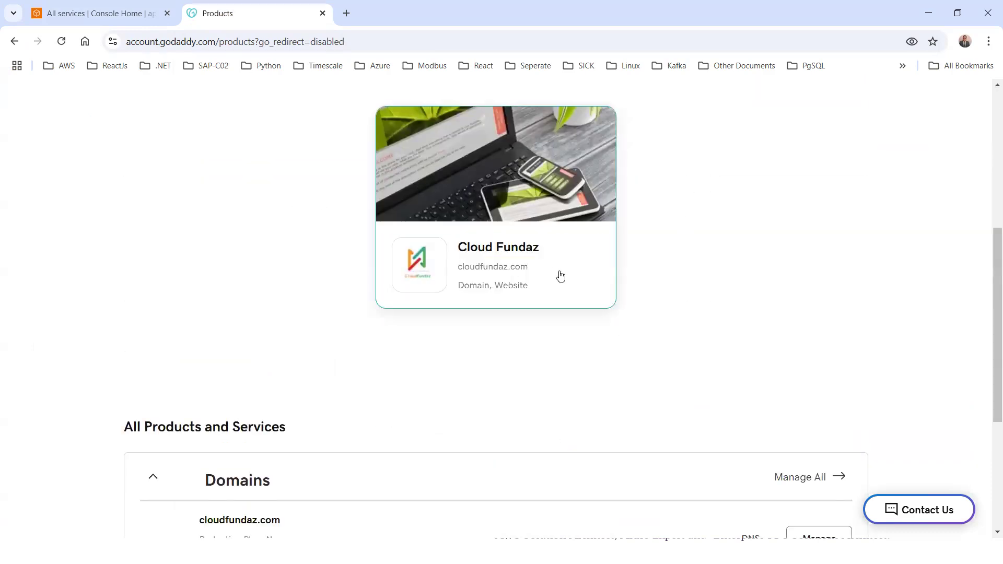
scroll(486, 263, "up", 6)
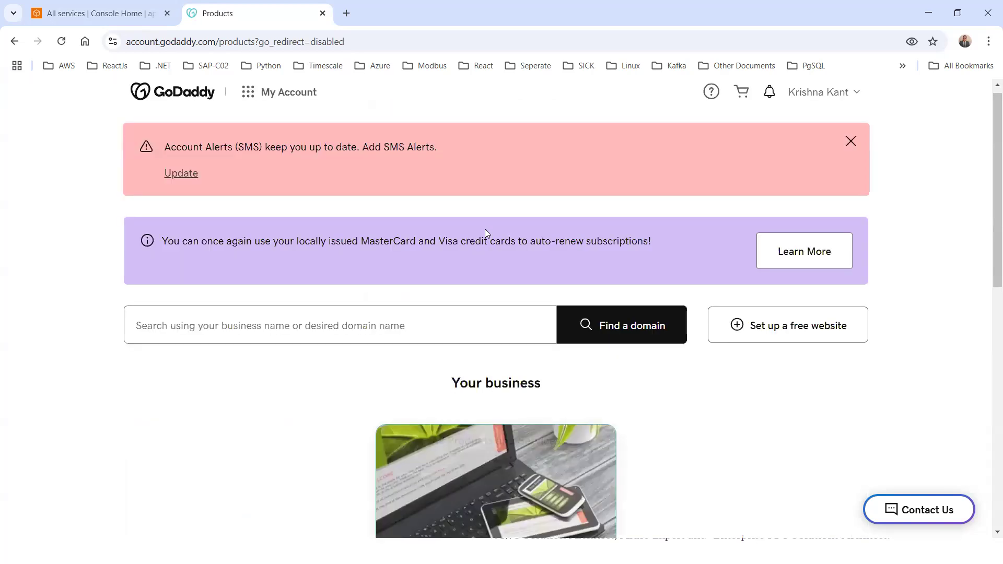
left_click(834, 104)
left_click(712, 227)
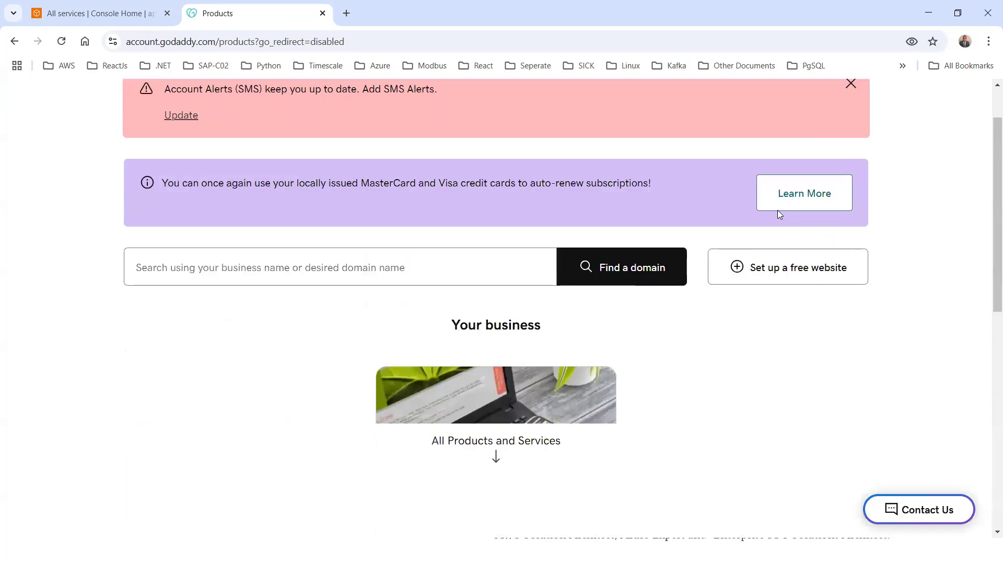
scroll(777, 210, "down", 5)
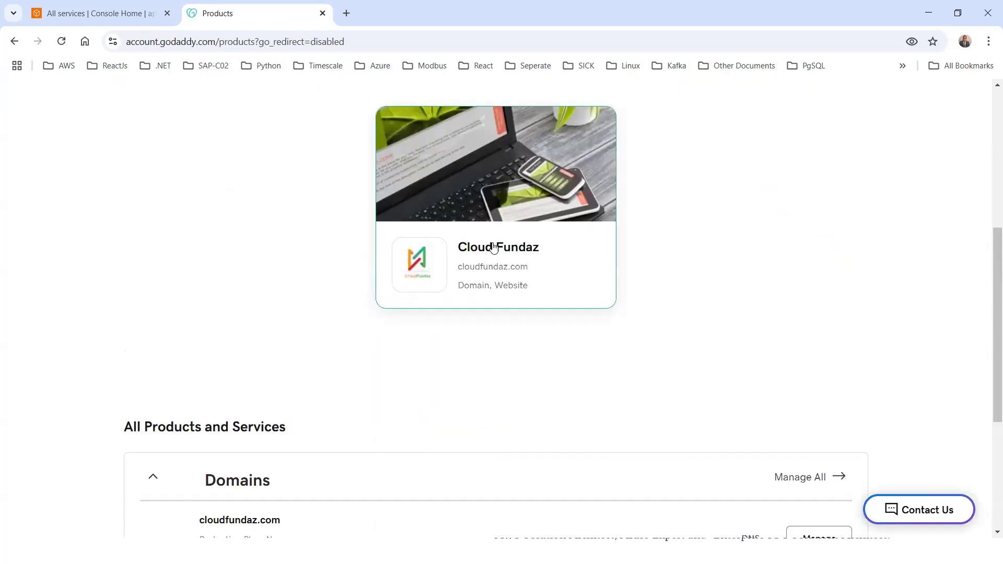
scroll(466, 262, "down", 3)
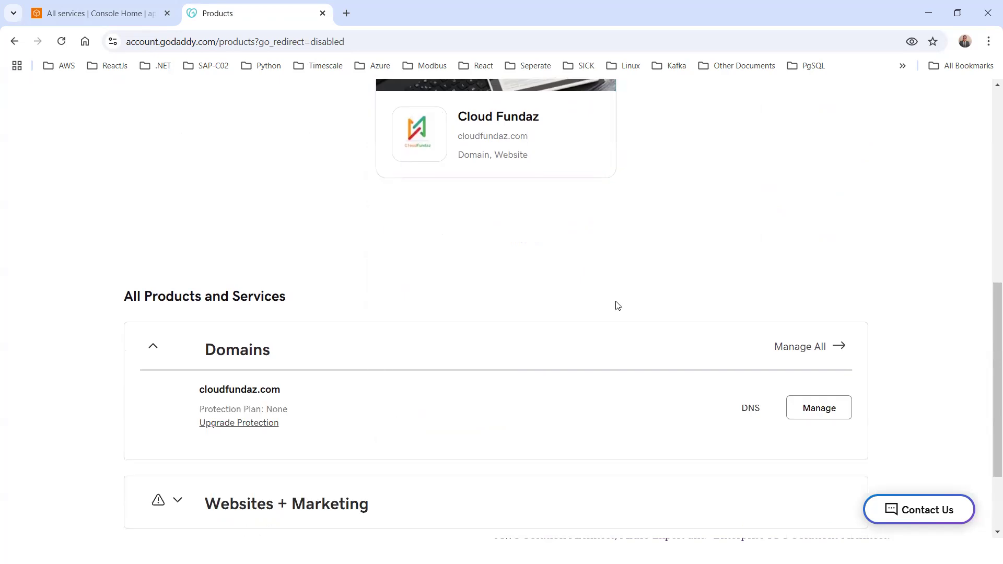
scroll(614, 382, "down", 1)
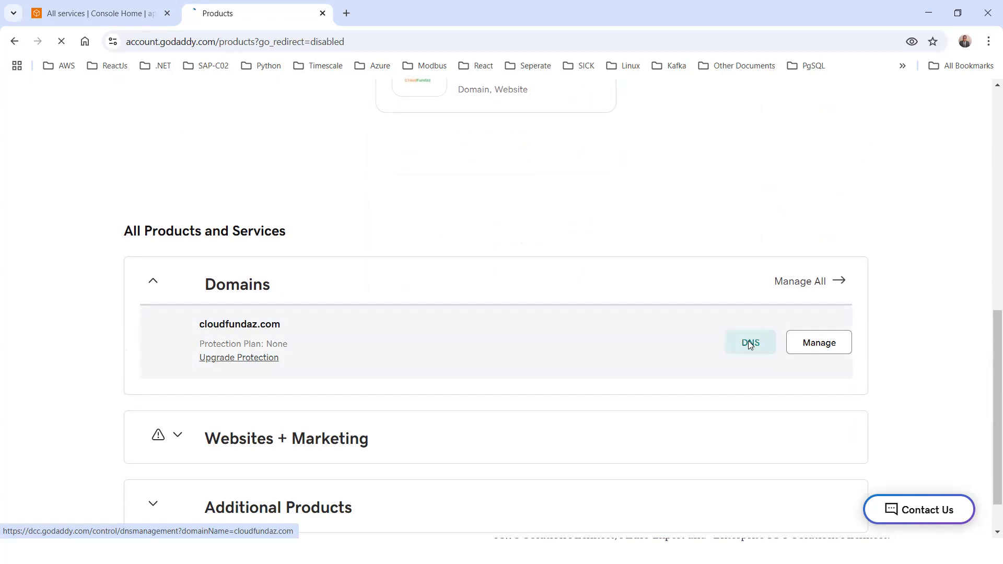
left_click(748, 343)
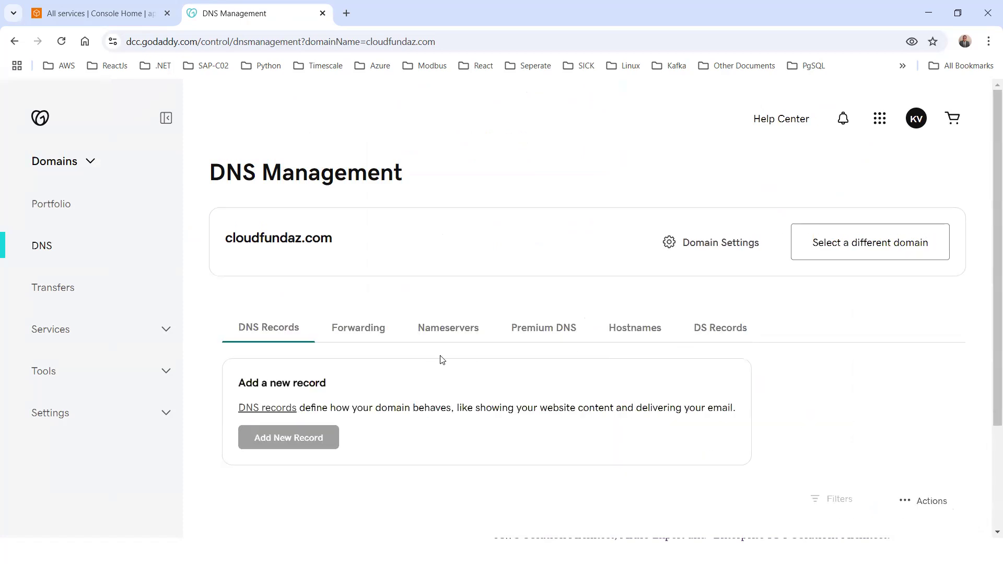
scroll(652, 358, "down", 2)
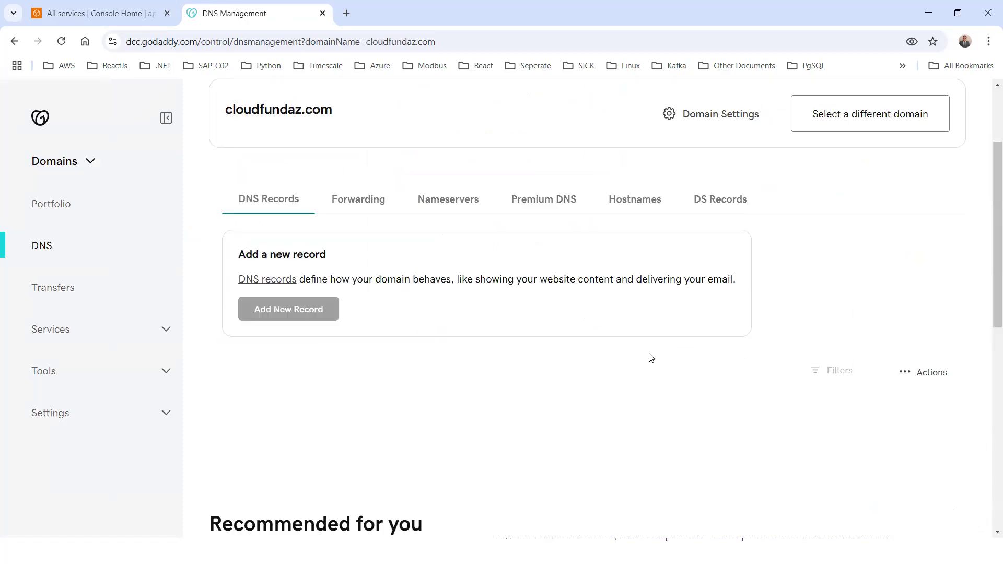
- Open the help article about DNS records and skim its explanation of what DNS is
left_click(260, 282)
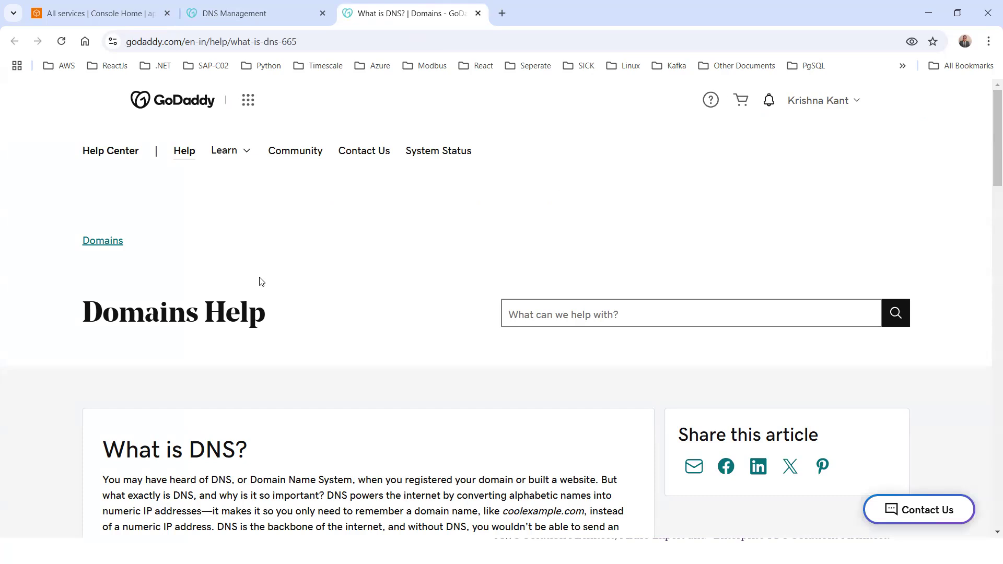
scroll(389, 254, "down", 2)
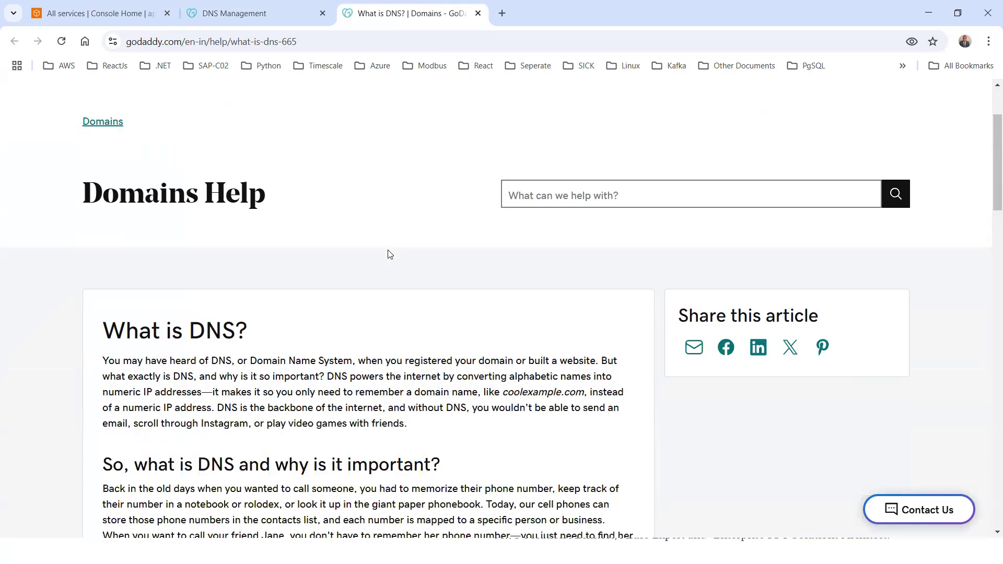
scroll(369, 269, "down", 5)
scroll(369, 269, "up", 7)
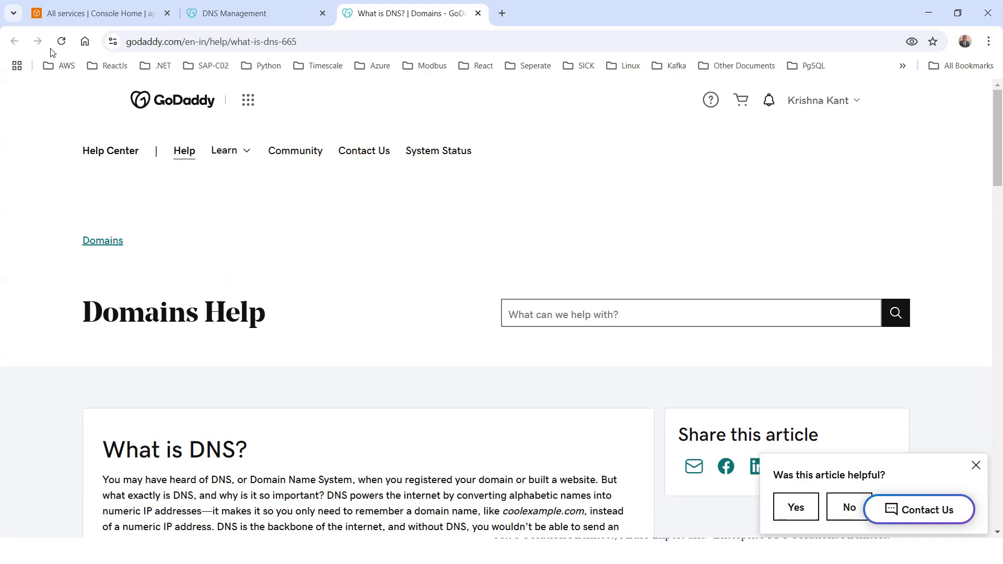
- Return to DNS Management and examine the custom nameservers listed for cloudfundaz.com
left_click(252, 13)
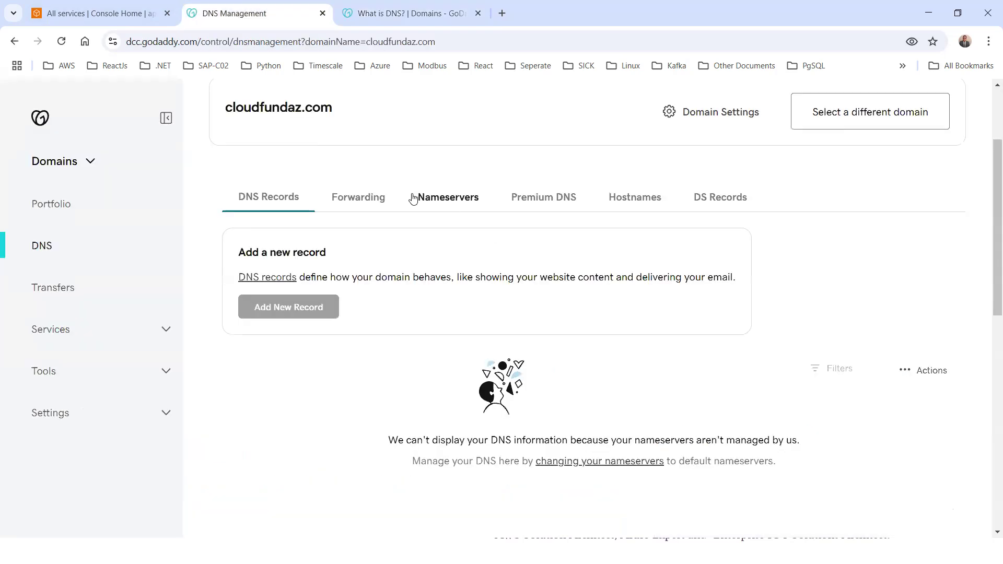
left_click(448, 203)
scroll(448, 204, "down", 4)
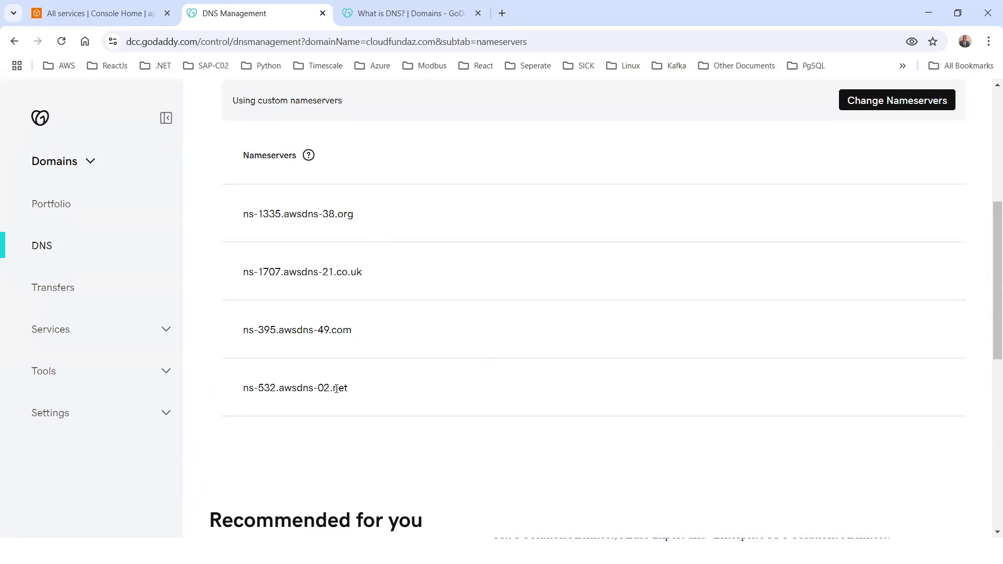
left_click_drag(359, 390, 260, 315)
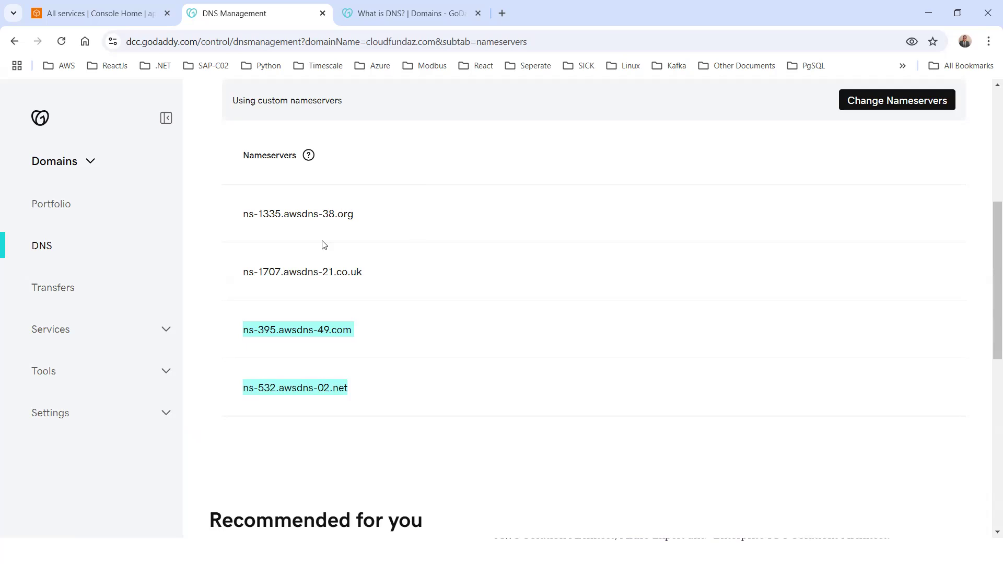
- Open the nameserver editor for cloudfundaz.com and examine each of its four custom nameserver entries
scroll(854, 130, "up", 1)
left_click(881, 167)
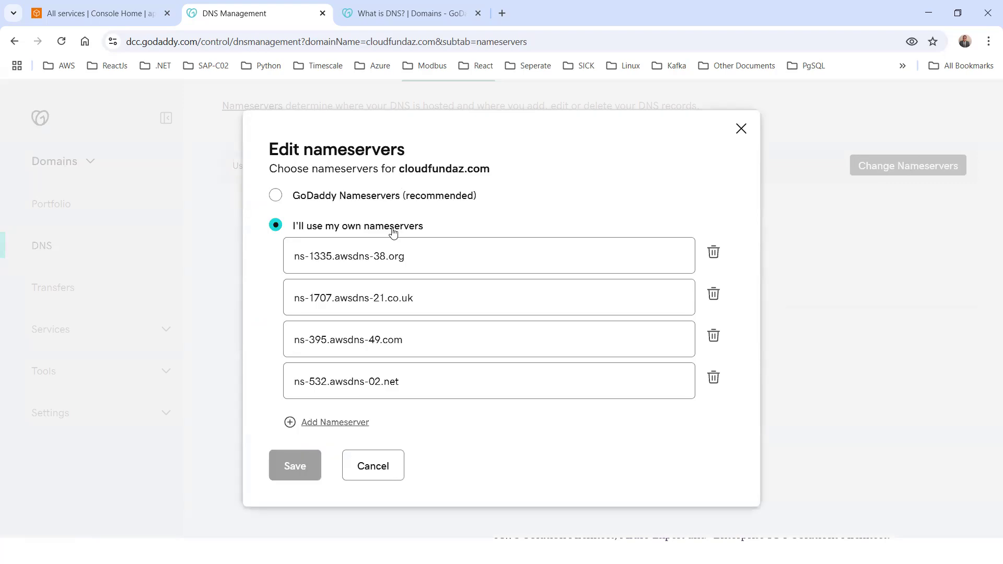
left_click(419, 265)
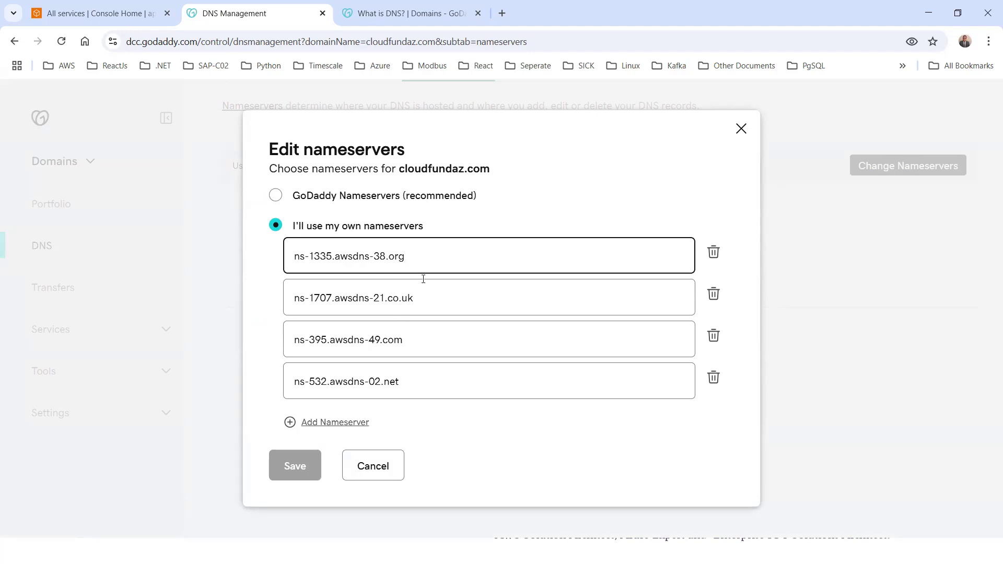
left_click_drag(414, 259, 284, 251)
left_click_drag(426, 304, 282, 308)
left_click_drag(405, 340, 284, 352)
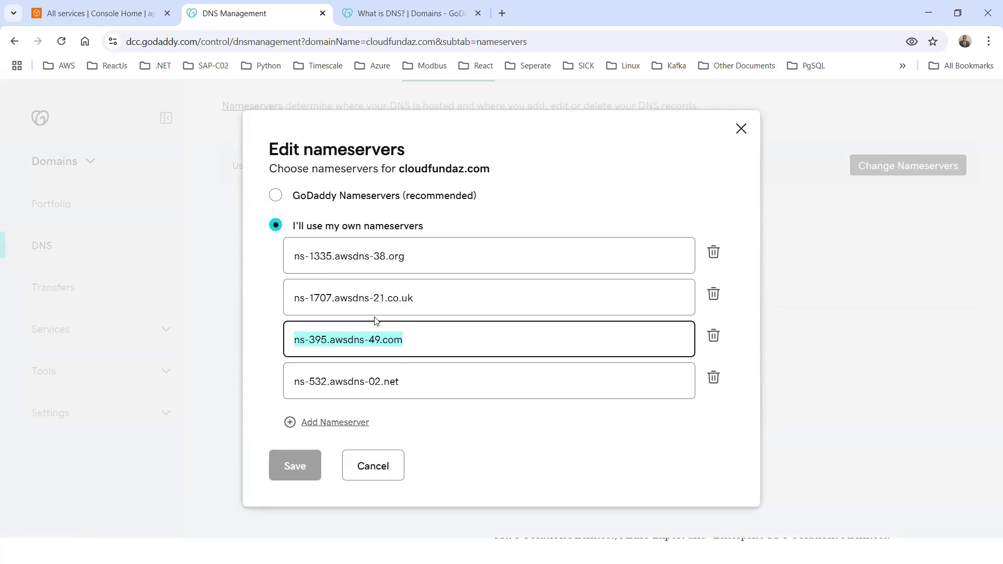
left_click_drag(413, 256, 280, 253)
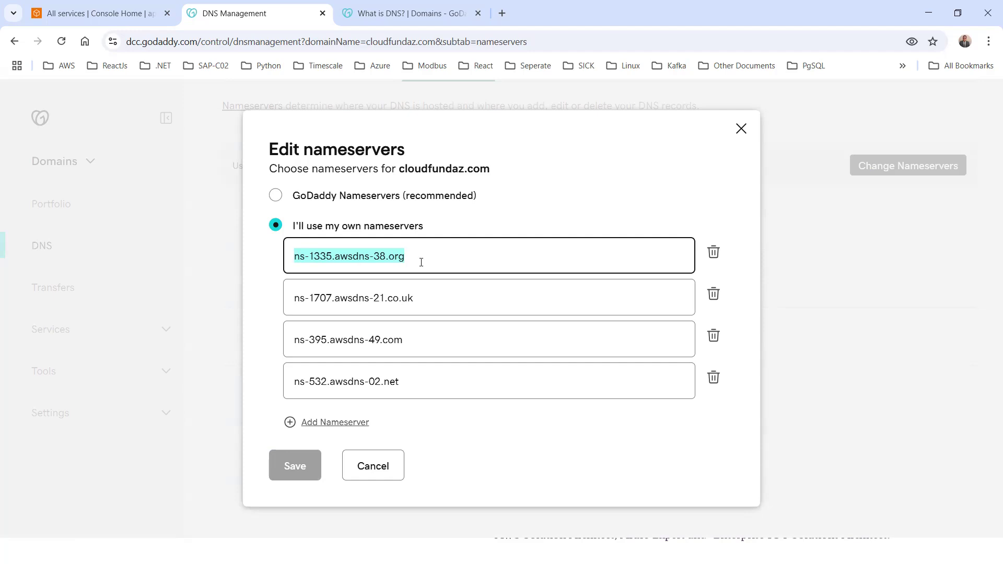
left_click_drag(443, 298, 289, 304)
left_click_drag(426, 342, 290, 351)
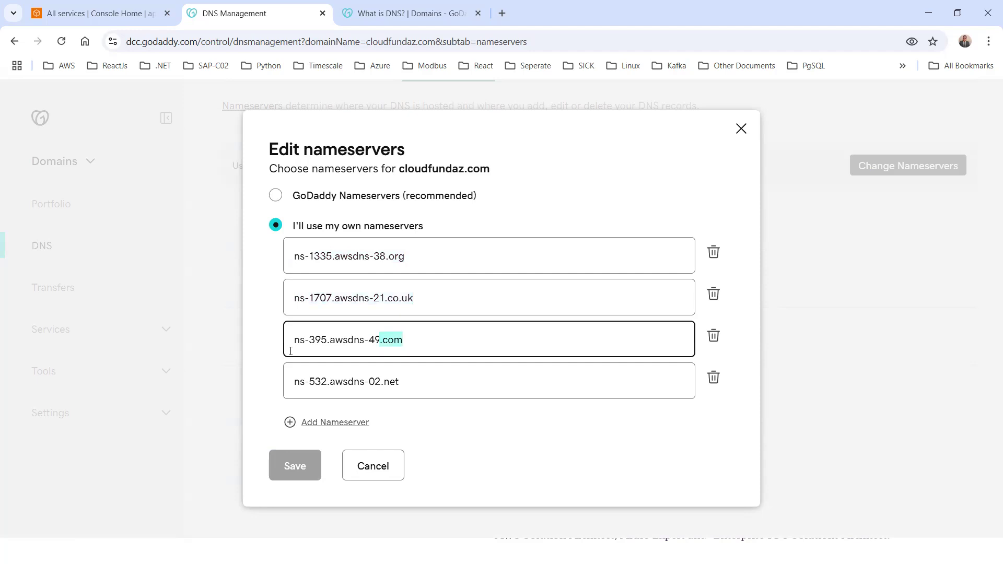
left_click(418, 381)
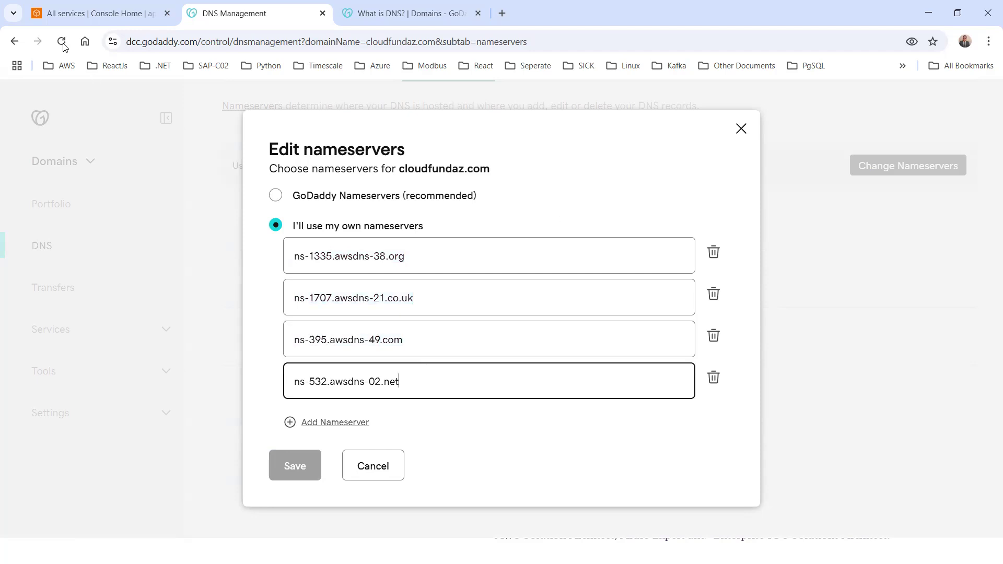
- Switch to the AWS console, search for the Elastic Beanstalk service and open it
left_click(79, 18)
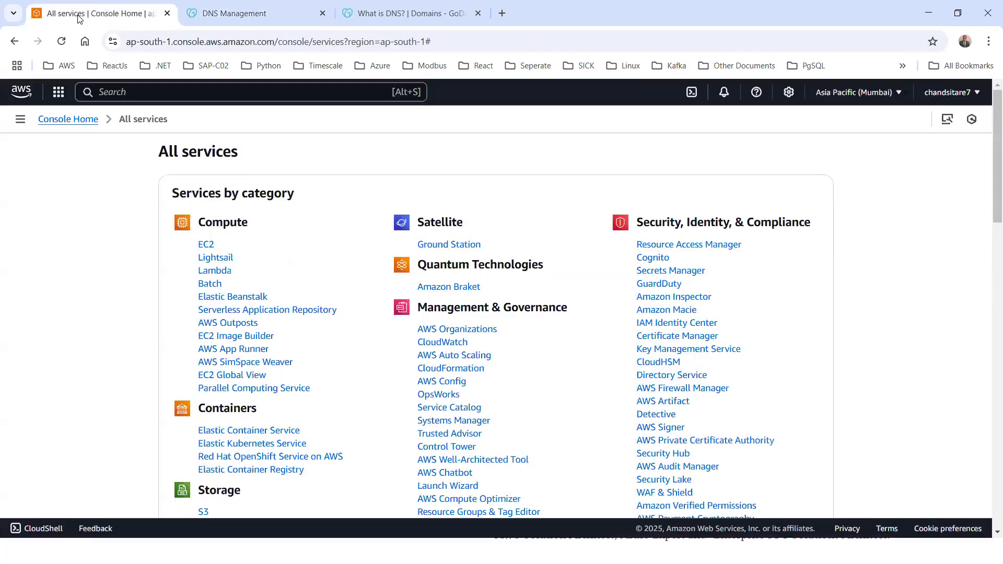
left_click(144, 96)
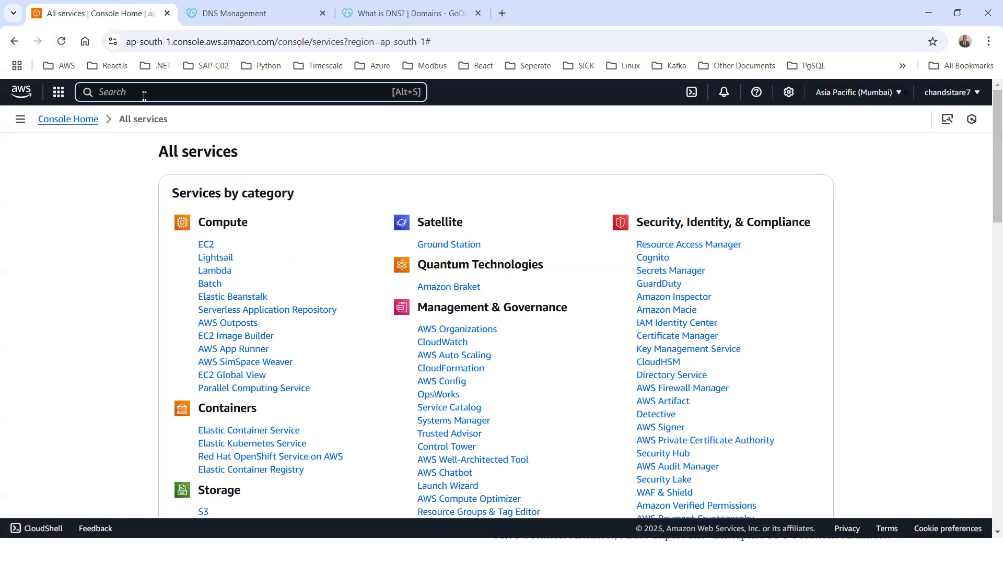
type("EX")
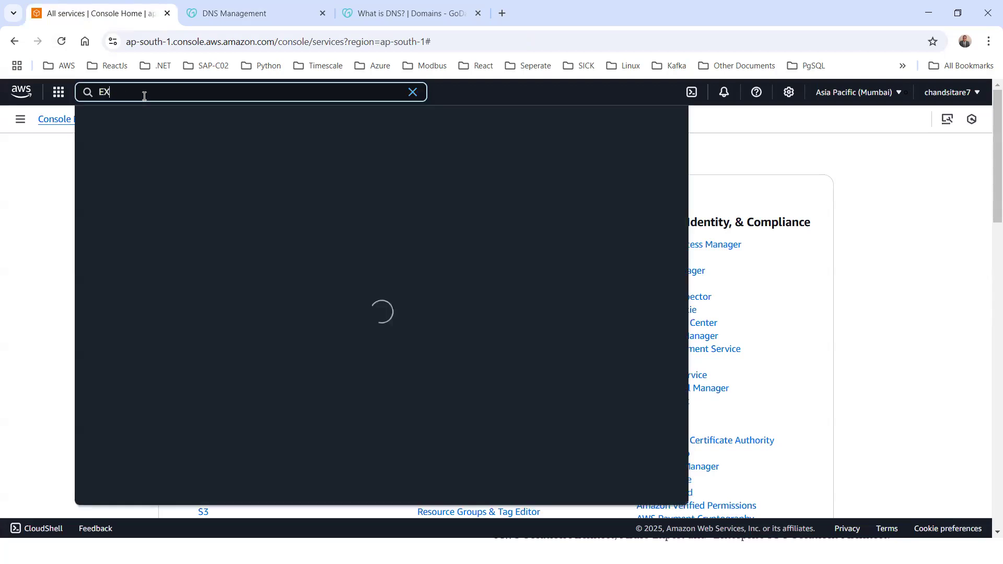
key("BackSpace")
key("BackSpace")
type("Els")
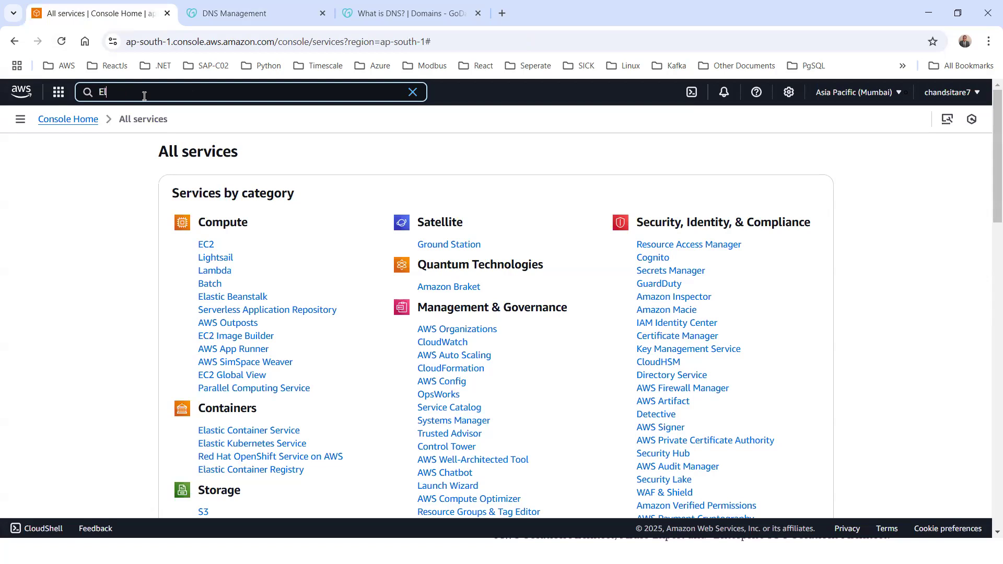
key("BackSpace")
key("BackSpace")
type("lastiCache")
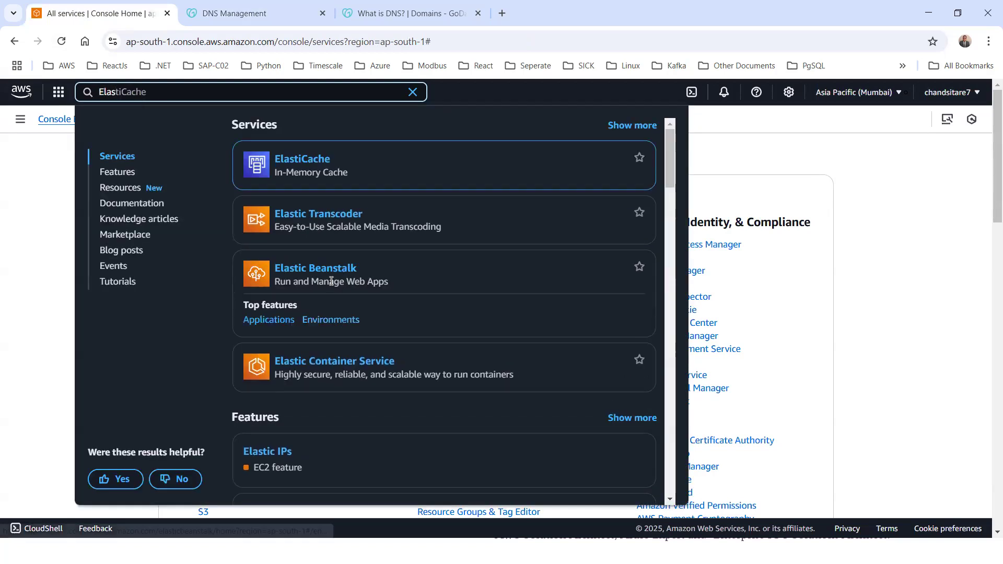
left_click(331, 269)
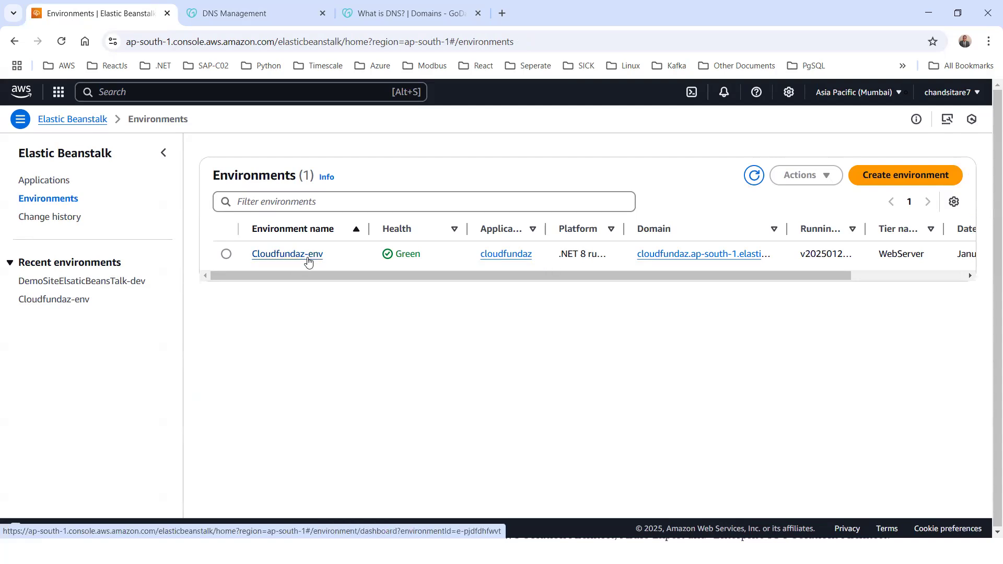
- Open the Cloudfundaz-env environment and visit its deployed site through the environment's domain link
left_click(306, 256)
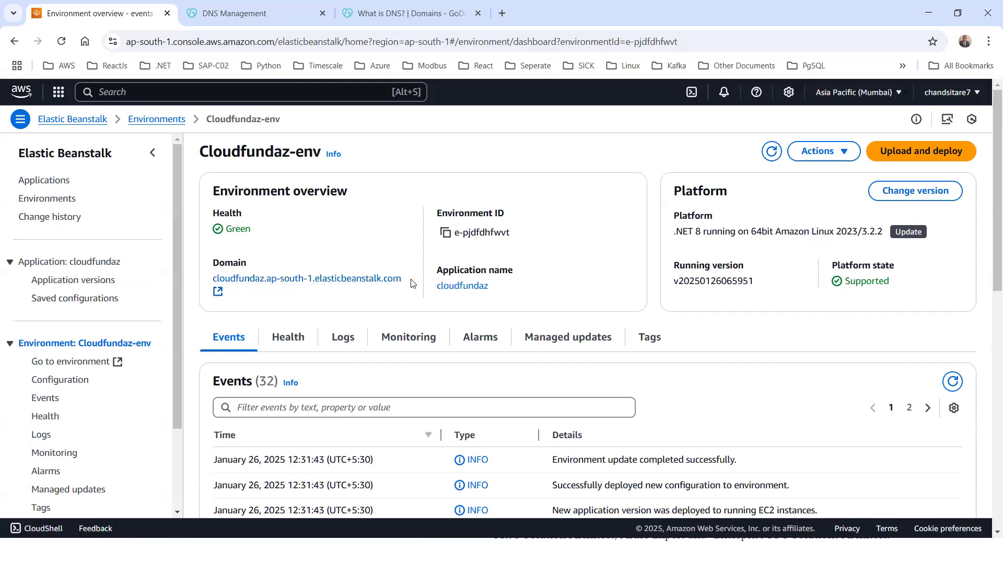
left_click_drag(401, 279, 225, 286)
scroll(309, 266, "down", 3)
scroll(310, 266, "up", 3)
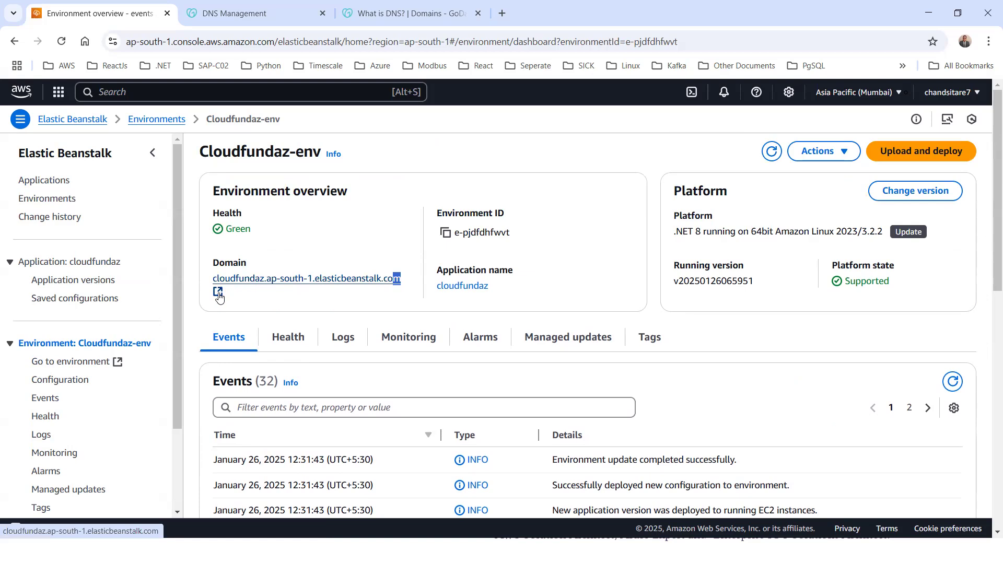
left_click(219, 292)
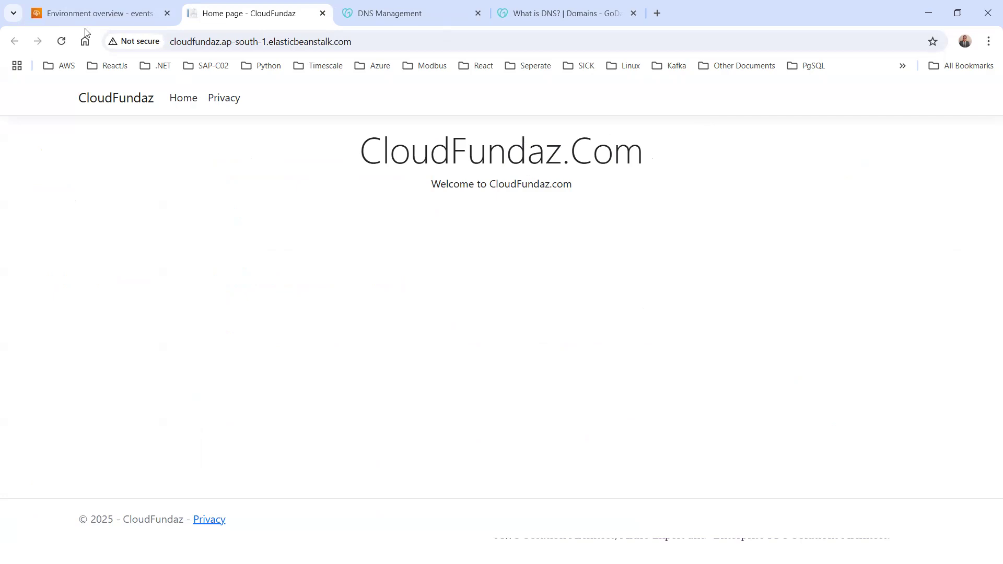
- Return to the AWS console, find the EC2 service and list its running instances
left_click(90, 14)
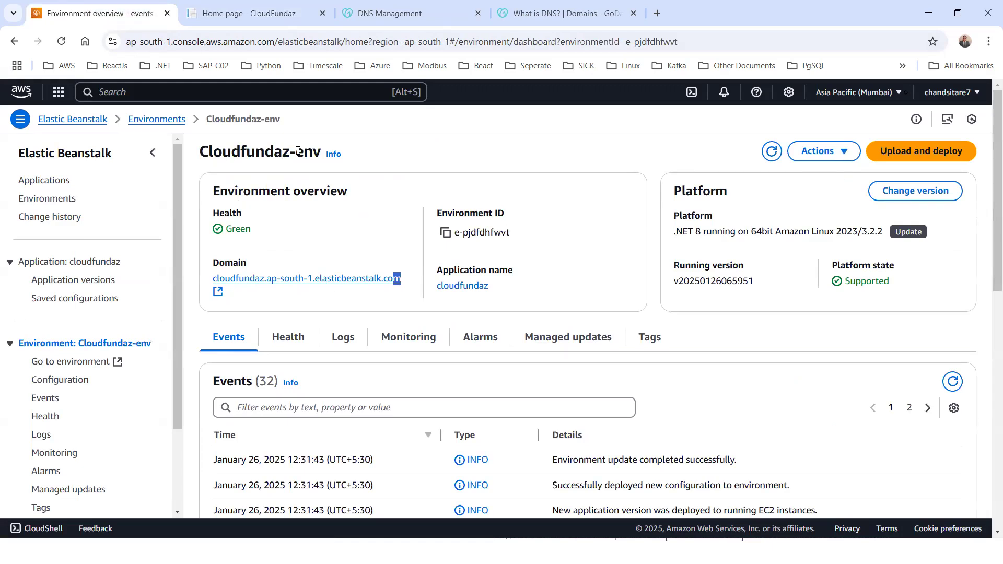
left_click(121, 91)
type("EC2")
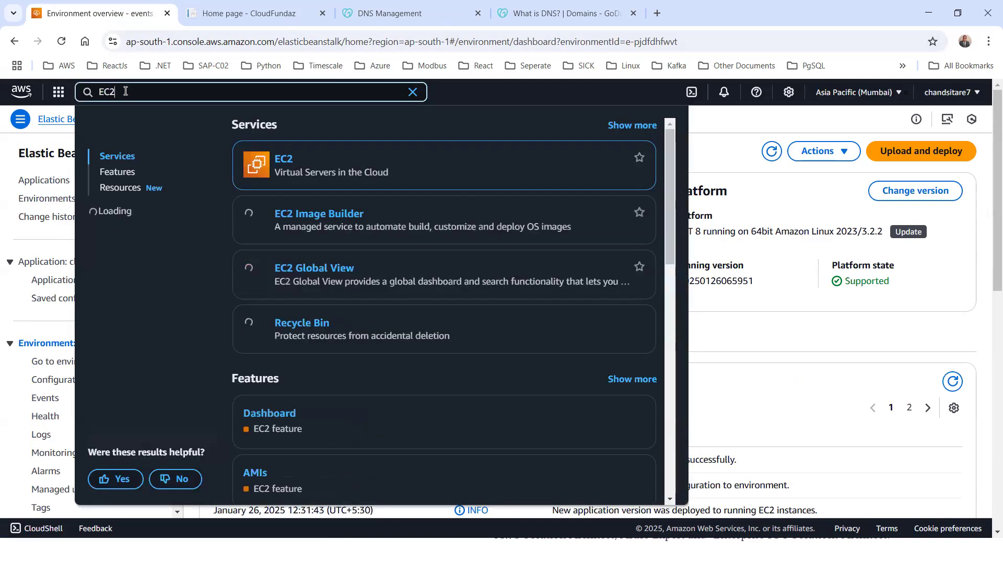
left_click(277, 163)
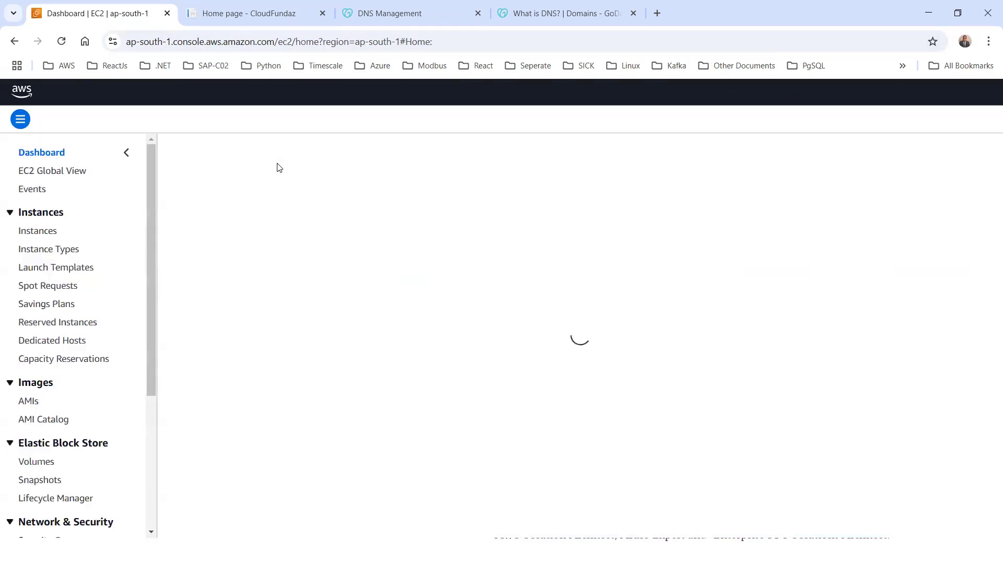
left_click(233, 212)
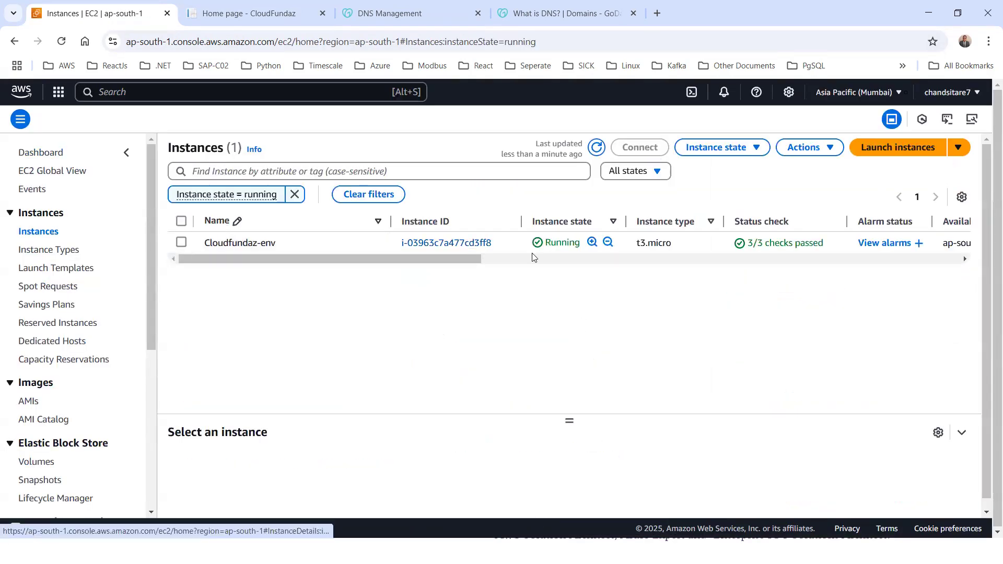
- Examine the public IPv4 address of the Cloudfundaz-env instance in the running instances list
left_click_drag(464, 259, 673, 256)
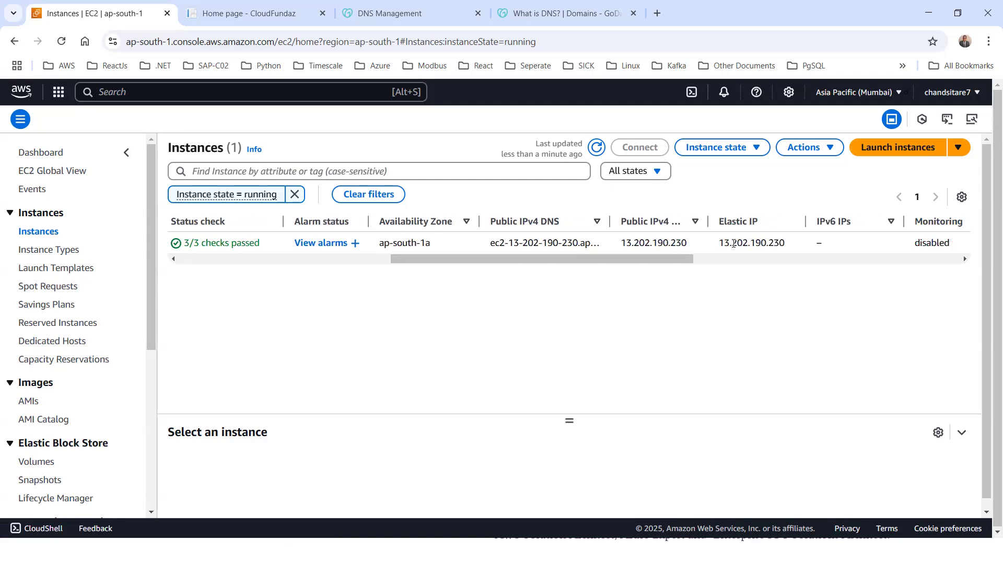
left_click_drag(621, 244, 689, 246)
double_click(661, 240)
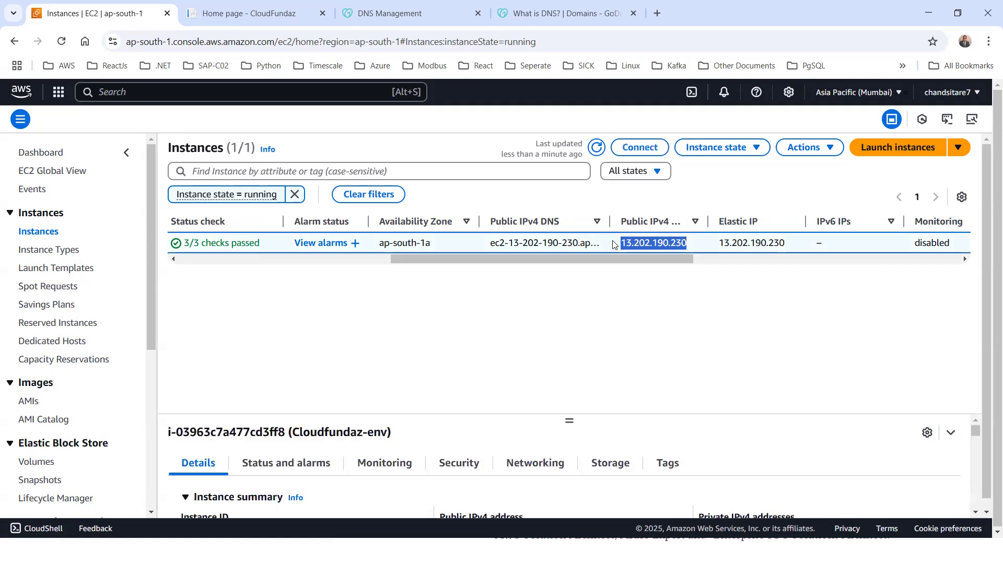
- Switch to the deployed CloudFundaz site and compare its page heading with its Elastic Beanstalk URL
left_click(287, 19)
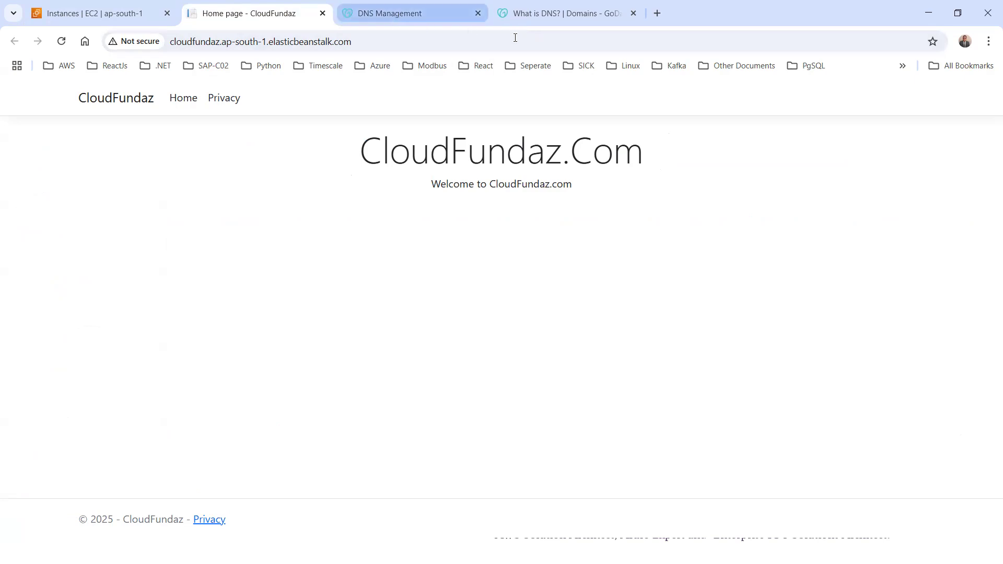
left_click_drag(360, 151, 678, 156)
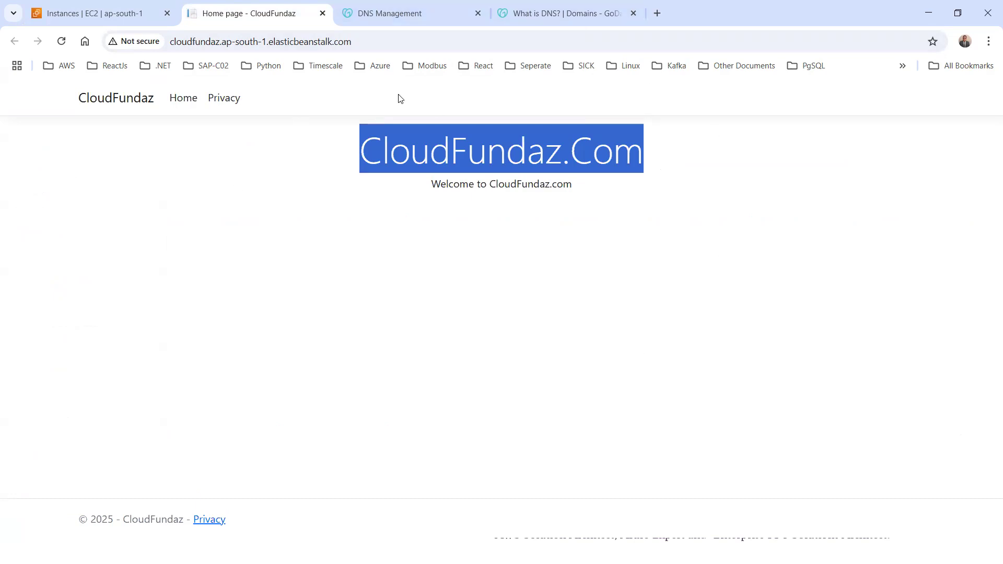
left_click(152, 32)
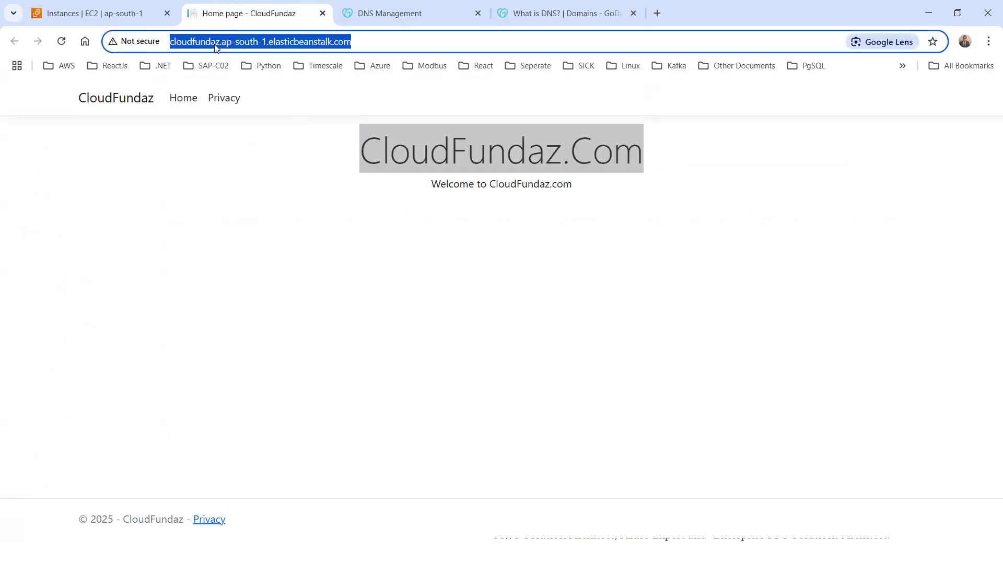
left_click(353, 42)
left_click_drag(354, 42, 153, 45)
left_click(447, 208)
left_click_drag(360, 148, 639, 144)
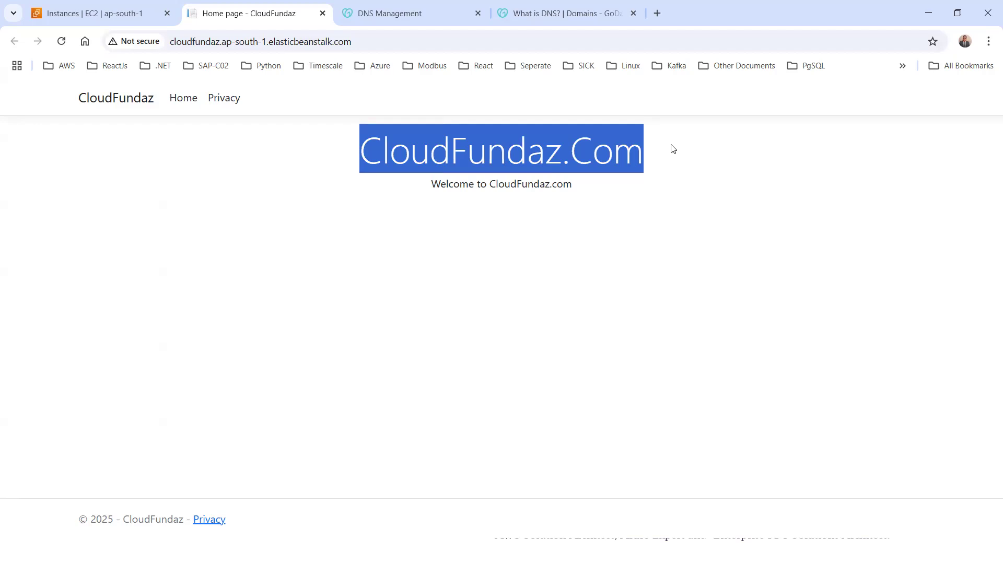
left_click(217, 41)
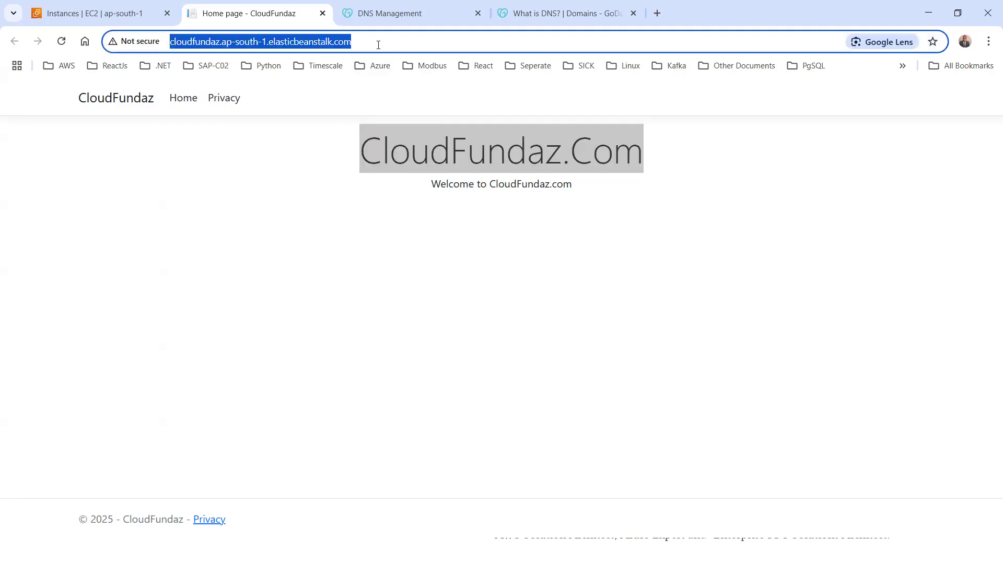
left_click_drag(375, 44, 171, 46)
left_click_drag(368, 152, 736, 157)
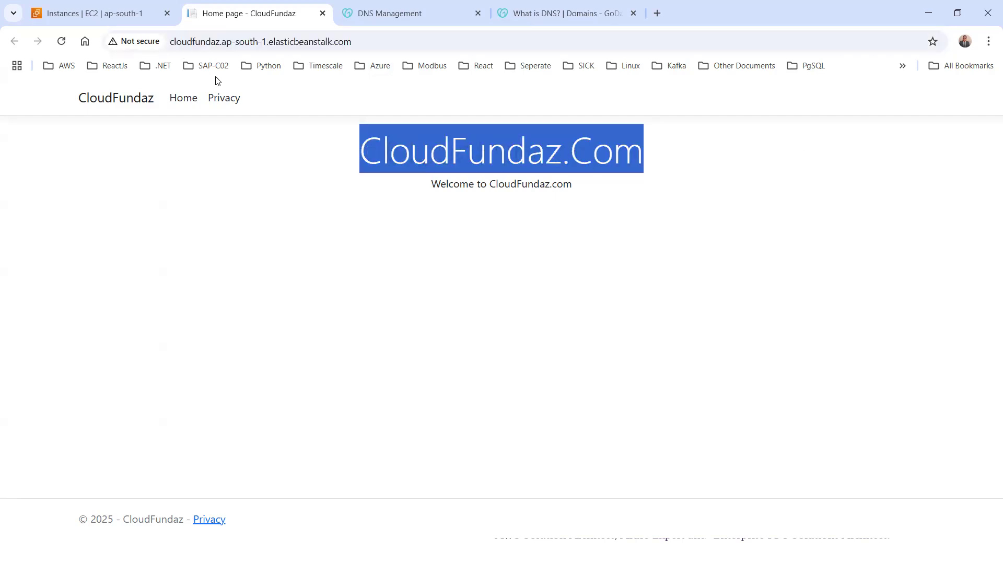
- Return to the EC2 instances, examine the Cloudfundaz-env instance's Elastic IP, and compare it with the deployed site's URL
left_click(115, 13)
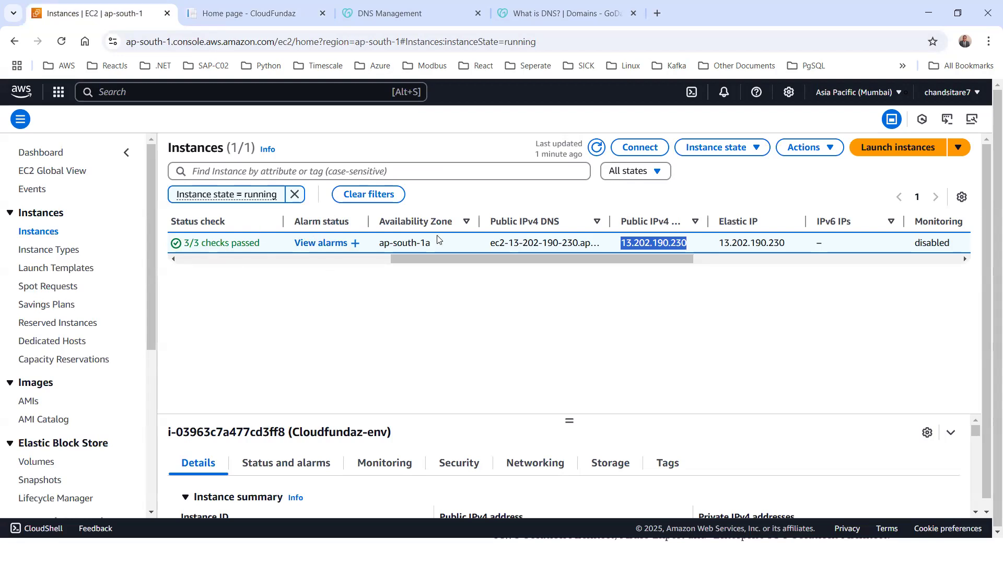
left_click_drag(556, 258, 586, 258)
left_click(531, 246)
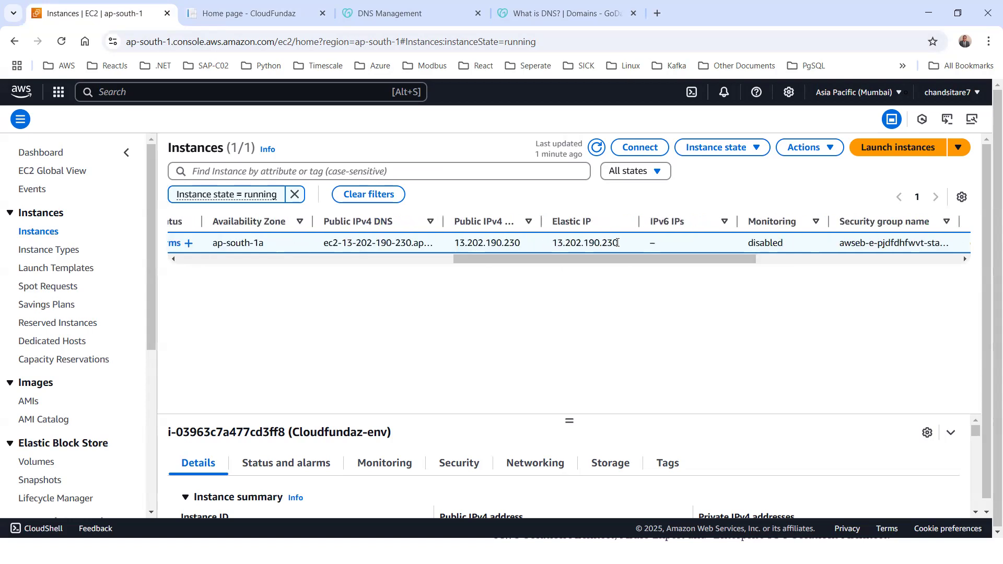
left_click_drag(544, 246, 544, 246)
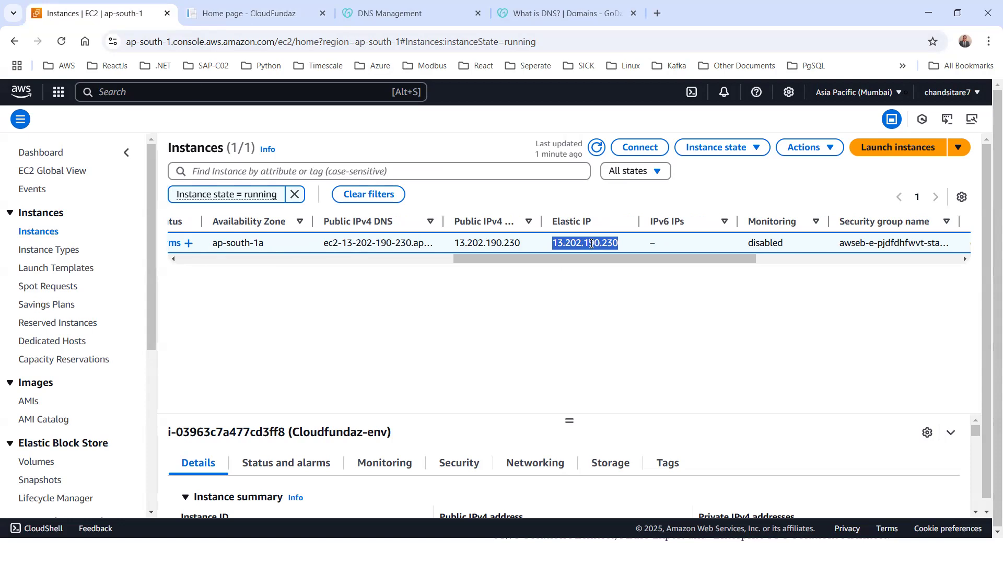
left_click(256, 20)
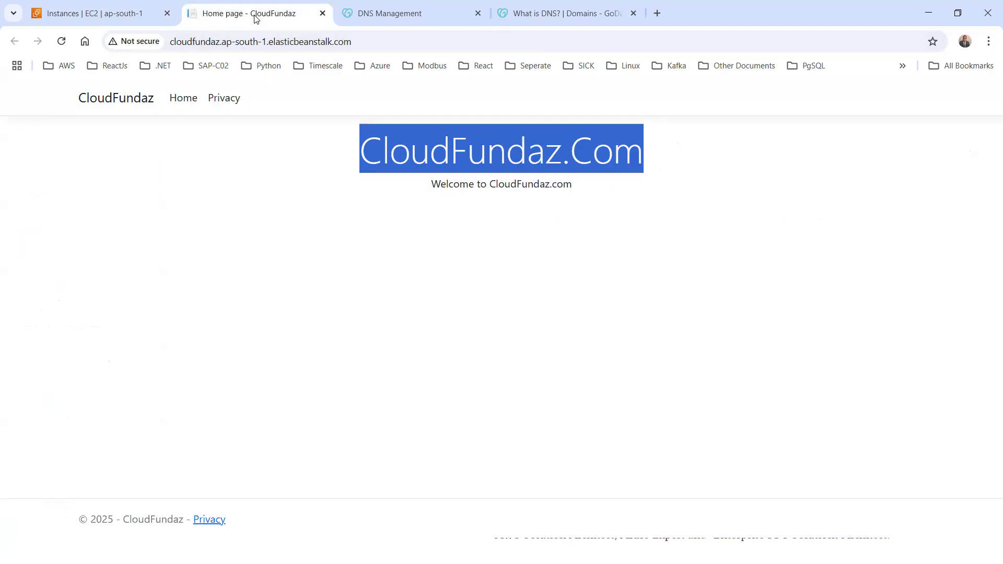
left_click_drag(352, 41, 155, 52)
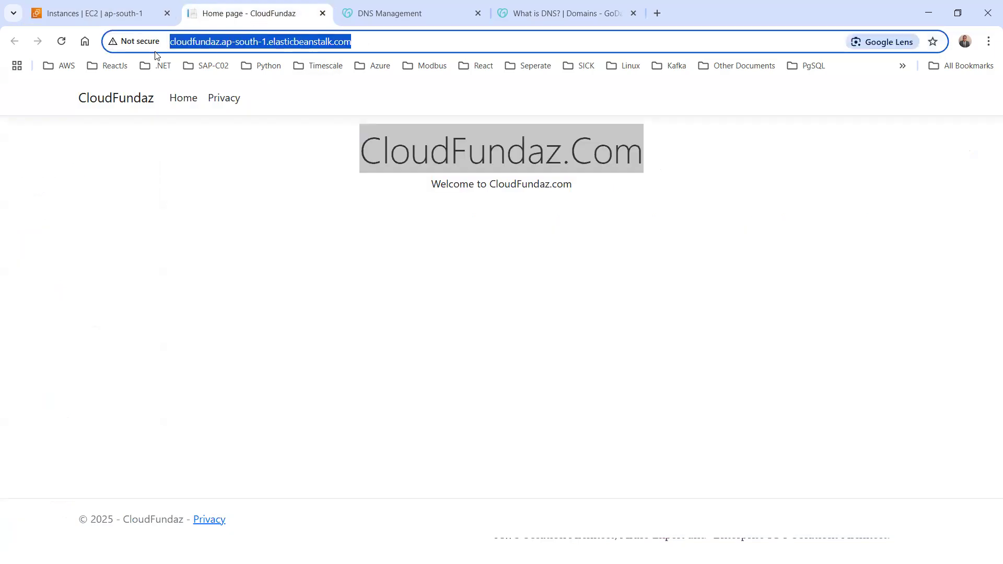
- Return to the AWS console, find and open the Route 53 service, and list its hosted zones
left_click(65, 16)
left_click(151, 92)
type("Route 53")
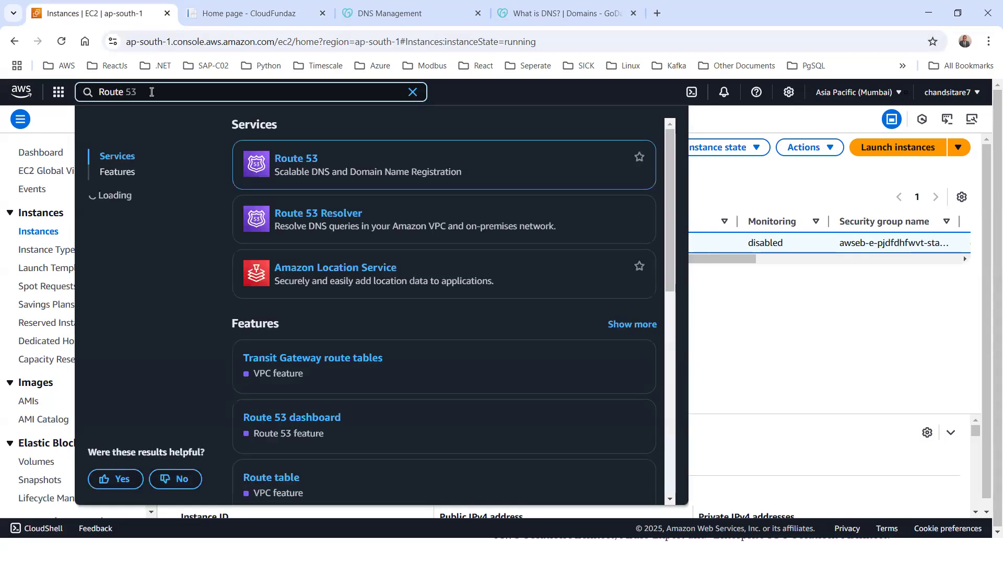
left_click(295, 163)
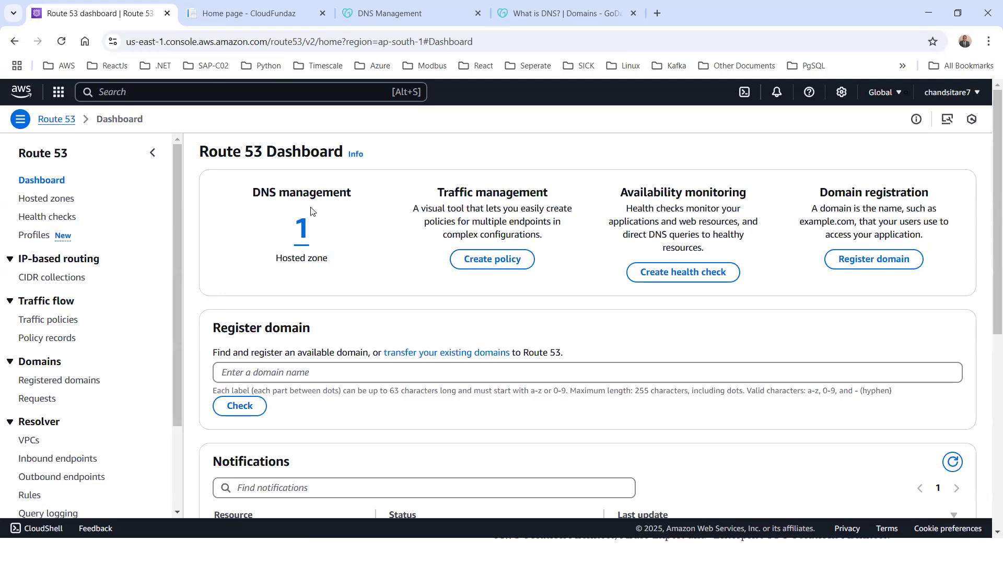
scroll(367, 253, "down", 5)
scroll(368, 254, "up", 5)
scroll(350, 271, "down", 5)
scroll(312, 253, "up", 5)
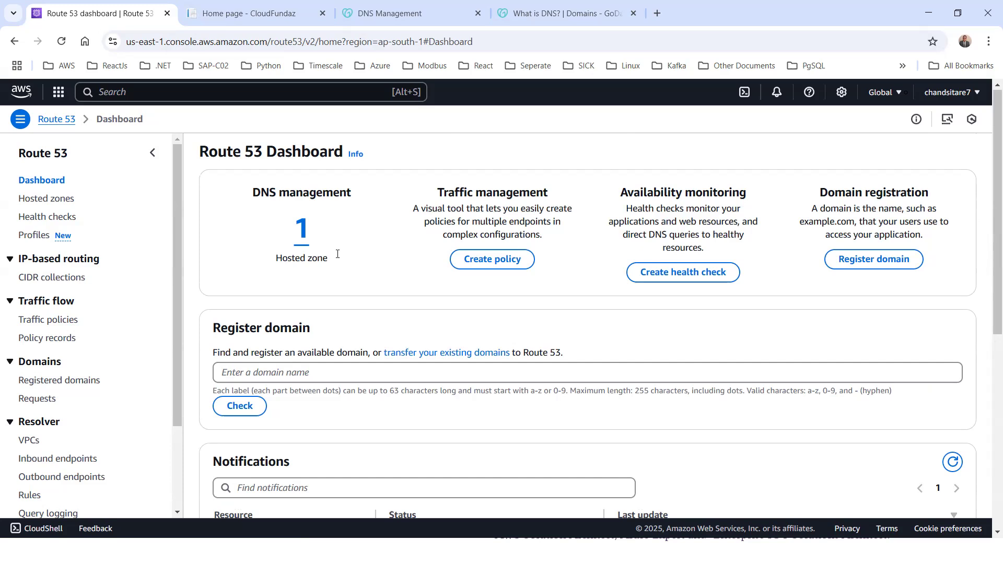
left_click(306, 240)
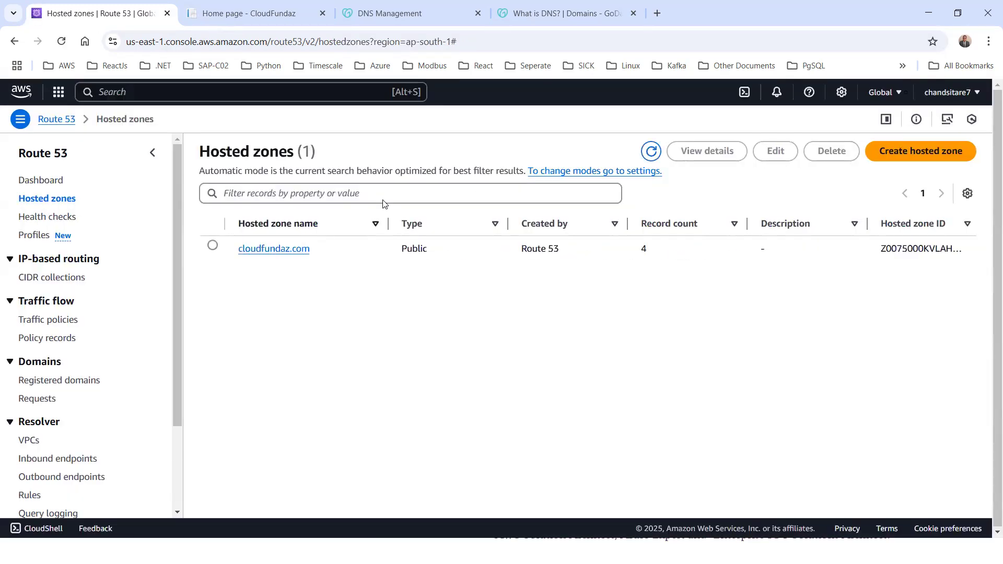
- Try out a new public hosted zone form with the domain name cloudfundaz.com, and return to the hosted zones list
left_click(923, 155)
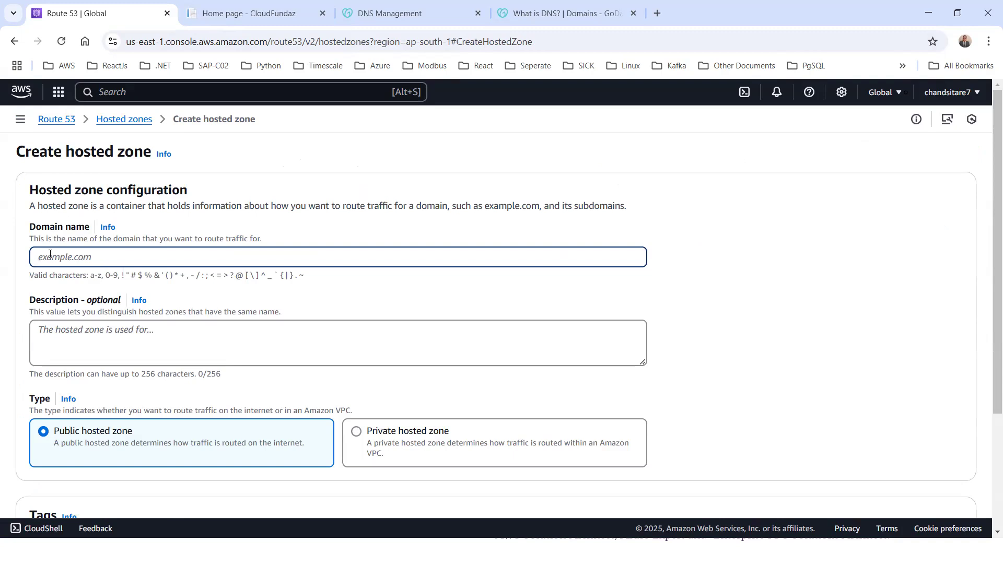
type("cloudfundaz.com")
scroll(128, 296, "down", 1)
left_click(125, 265)
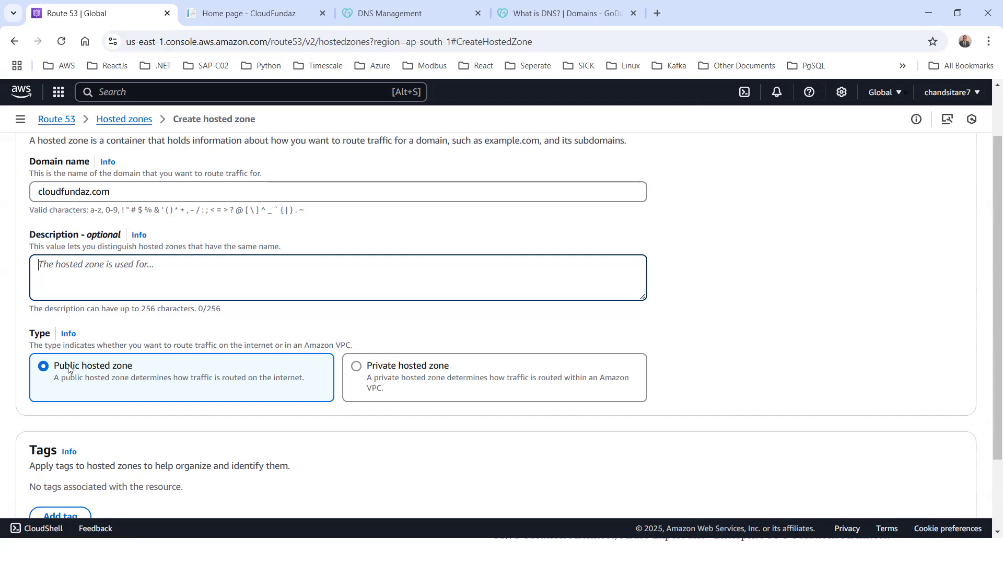
scroll(146, 359, "down", 2)
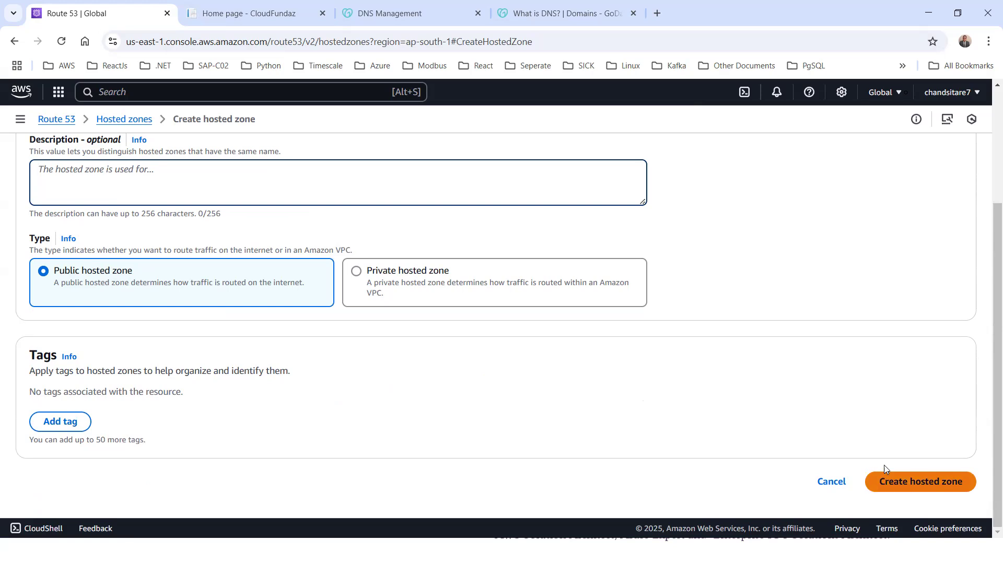
left_click(912, 489)
scroll(98, 263, "up", 3)
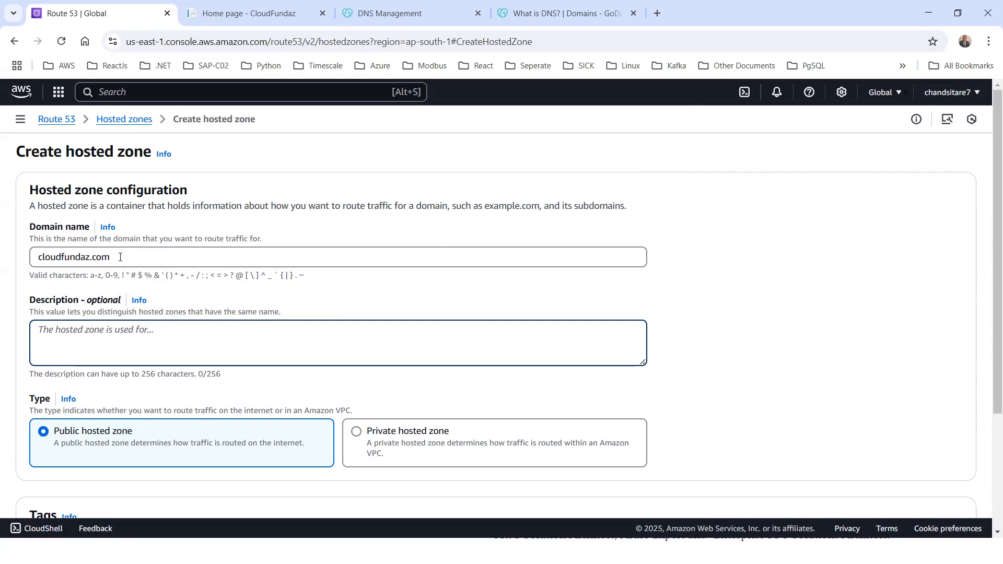
left_click_drag(120, 257, 6, 258)
left_click(136, 120)
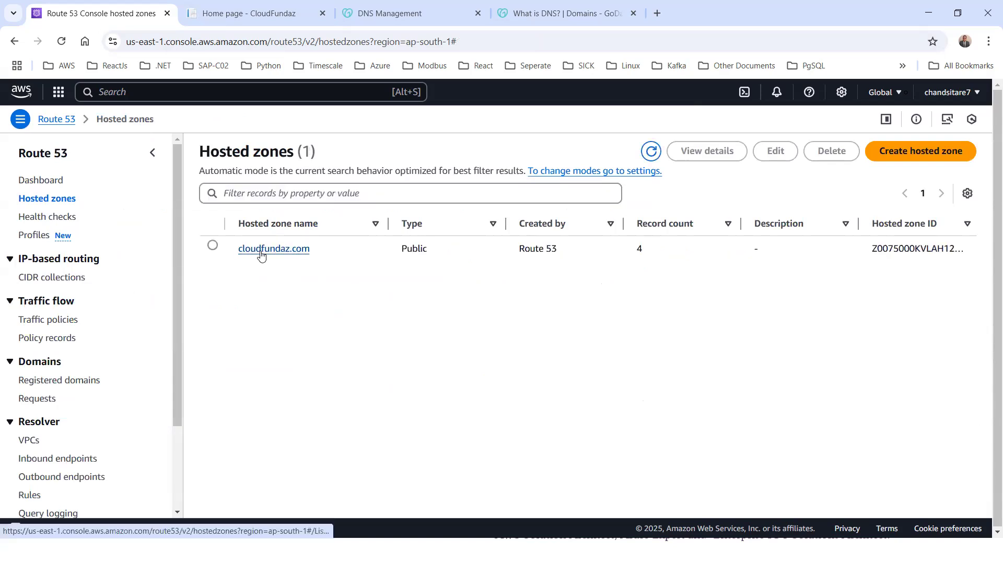
- Open the existing cloudfundaz.com hosted zone, revisiting the Route 53 dashboard to show how to reach it
left_click(261, 251)
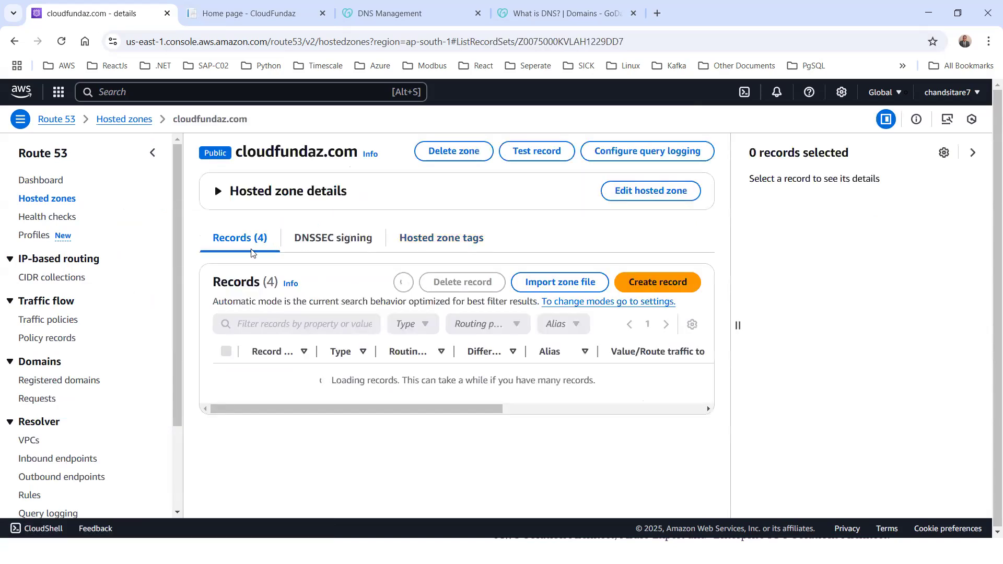
left_click(67, 120)
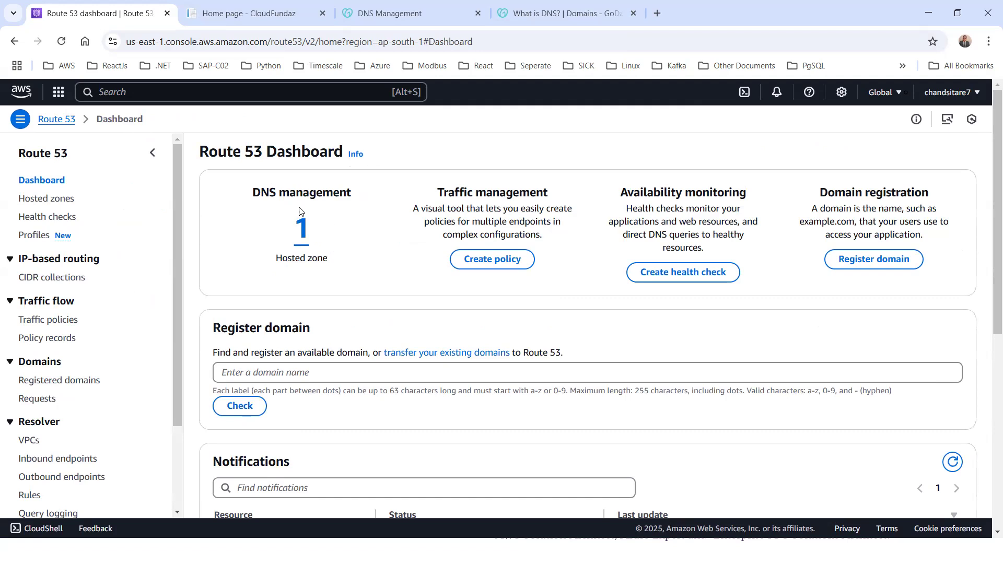
left_click(307, 239)
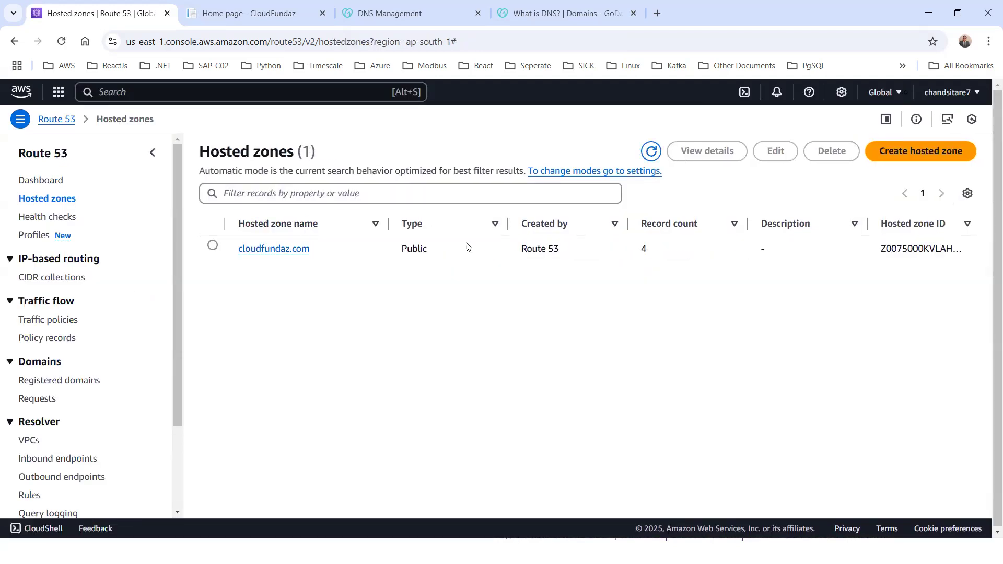
left_click(274, 250)
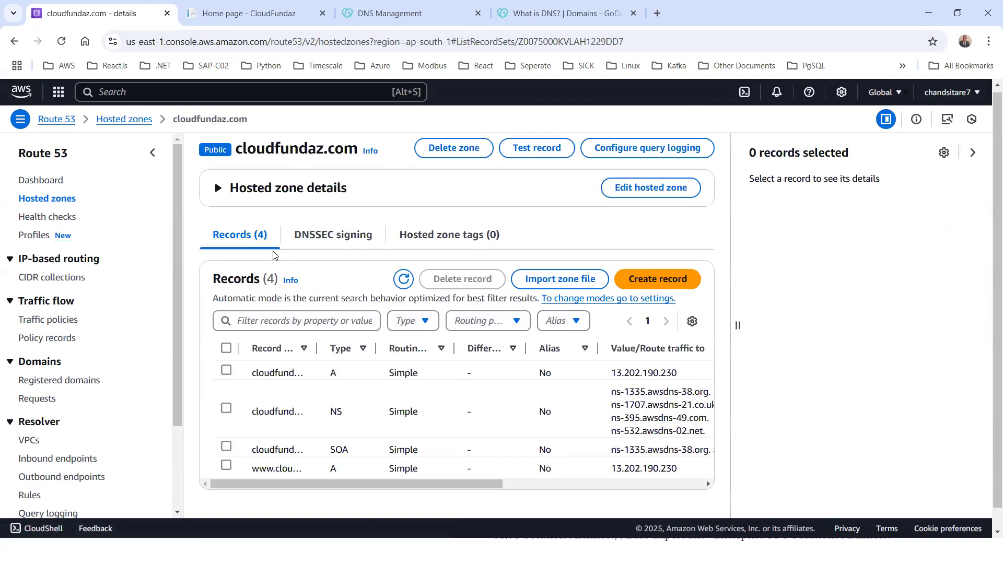
- Examine the NS and SOA record types in the hosted zone, and widen the record name column to show the full domain
scroll(314, 323, "down", 1)
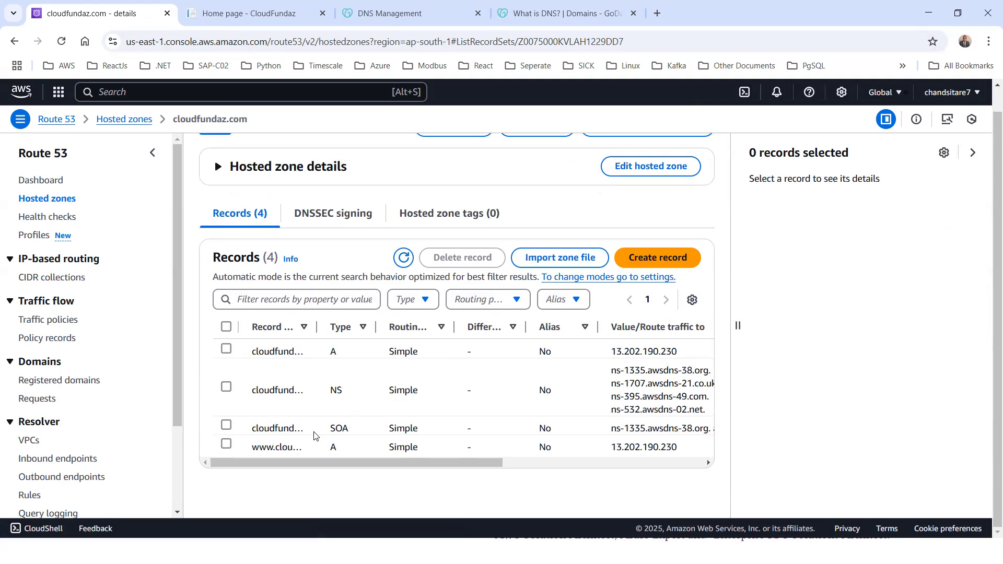
left_click_drag(353, 433, 322, 431)
left_click_drag(327, 391, 355, 396)
left_click_drag(329, 432, 355, 435)
left_click_drag(316, 327, 354, 327)
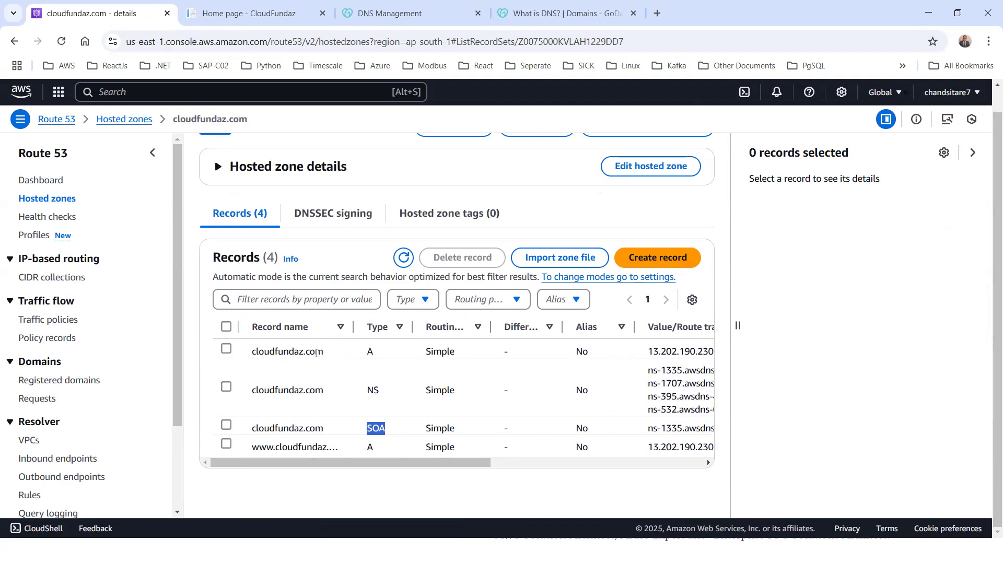
left_click(253, 360)
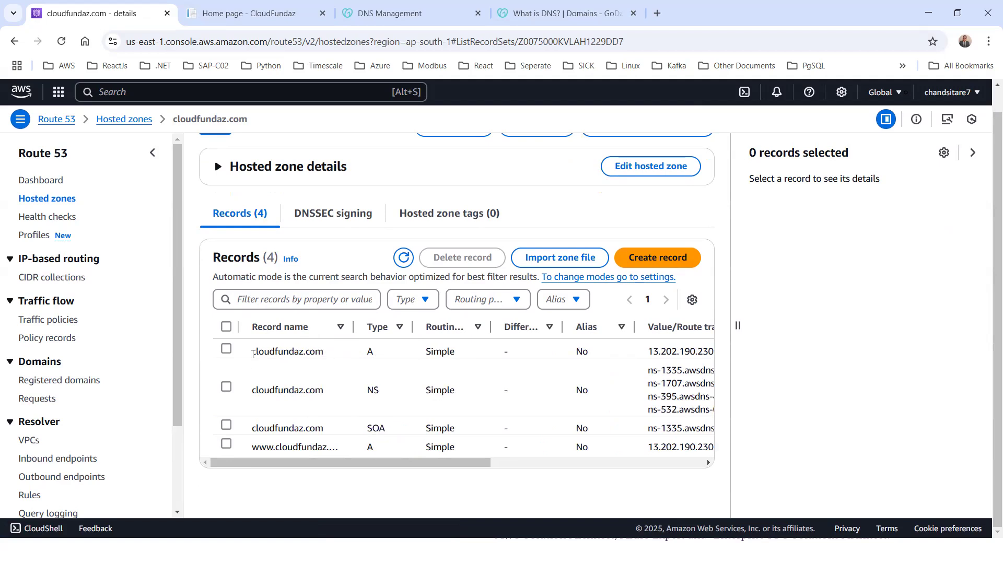
- Open the root cloudfundaz.com A record for editing and examine its domain name, record type options and IP address value
left_click(226, 348)
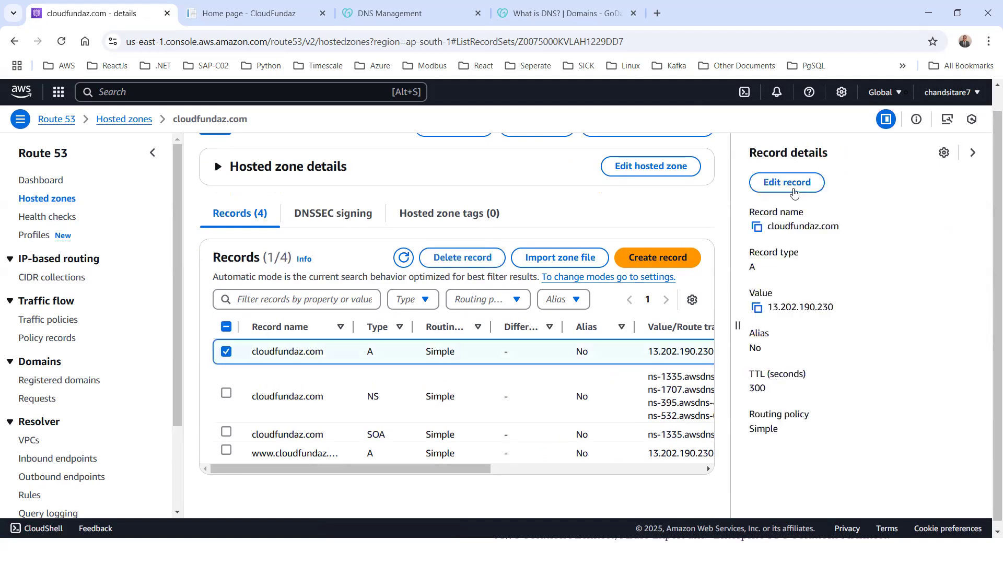
left_click(791, 185)
left_click(789, 204)
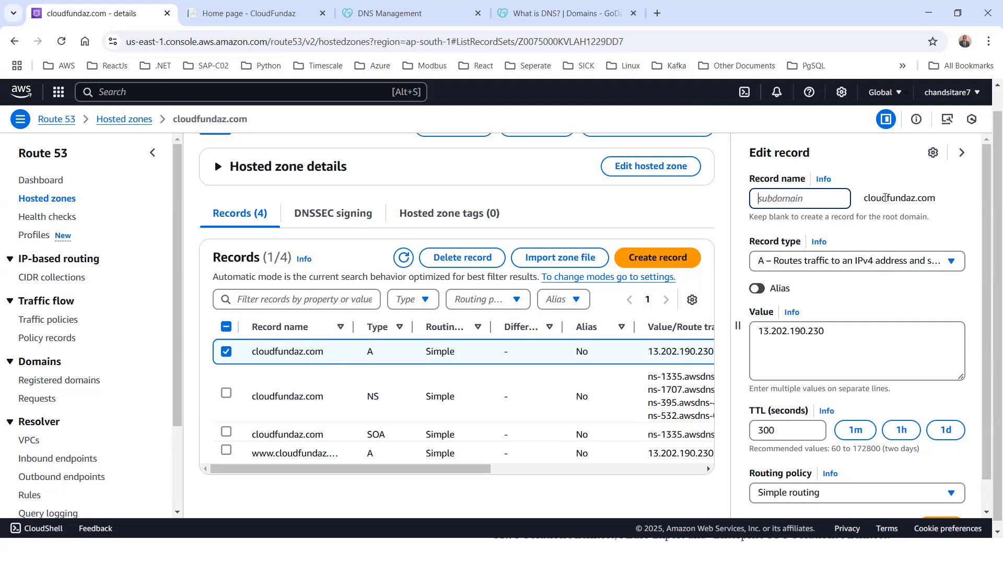
left_click_drag(866, 199, 936, 202)
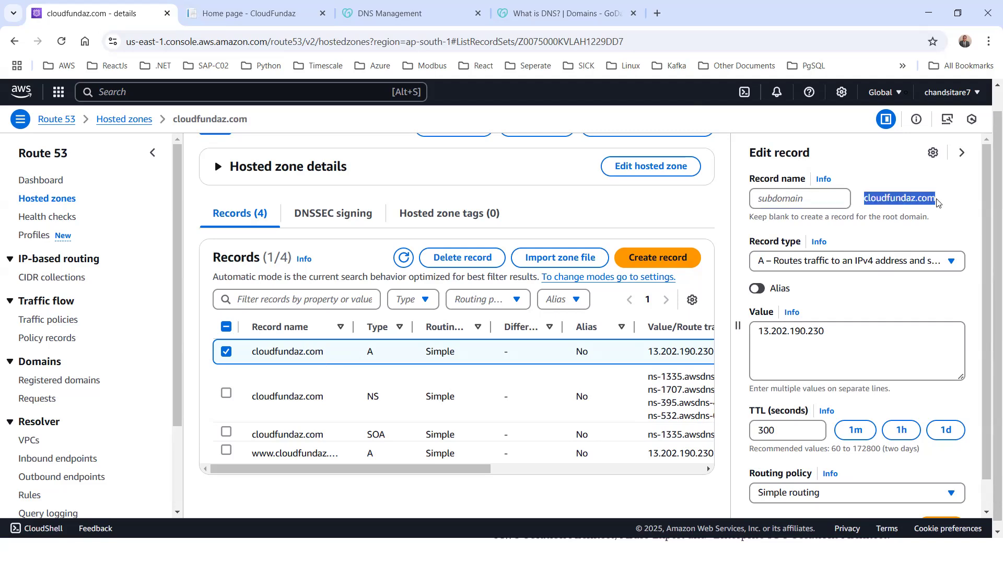
left_click(788, 265)
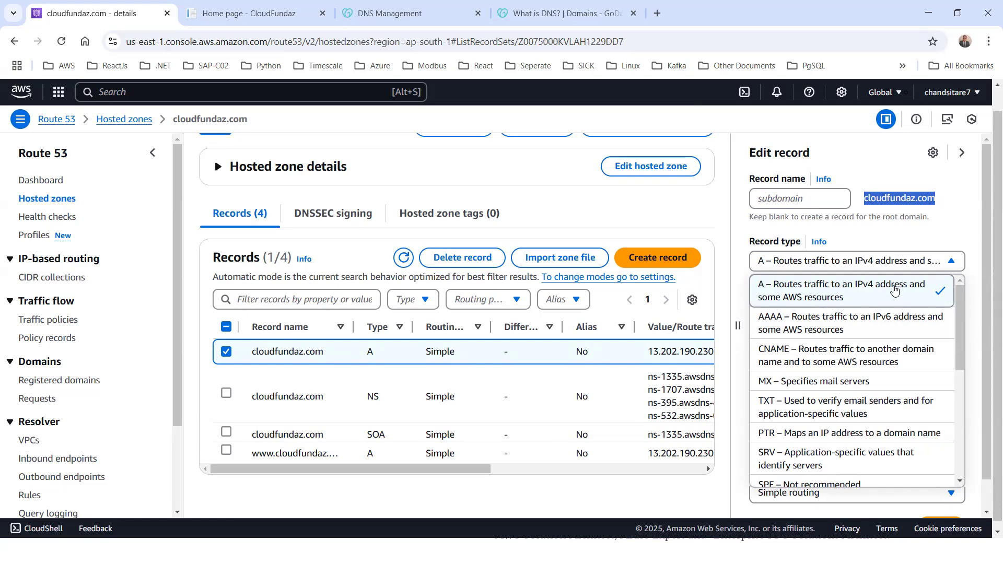
left_click(893, 290)
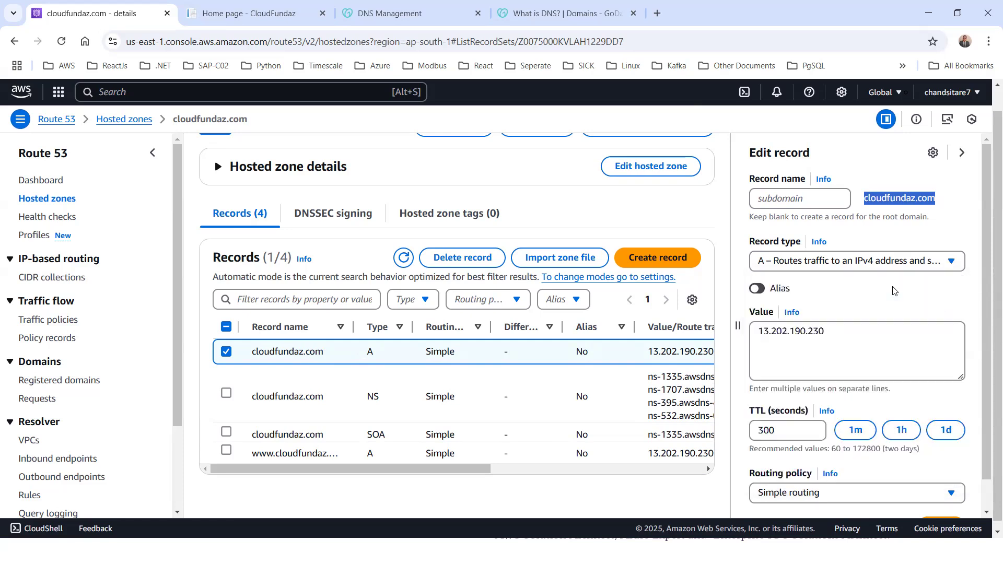
left_click_drag(825, 332, 751, 329)
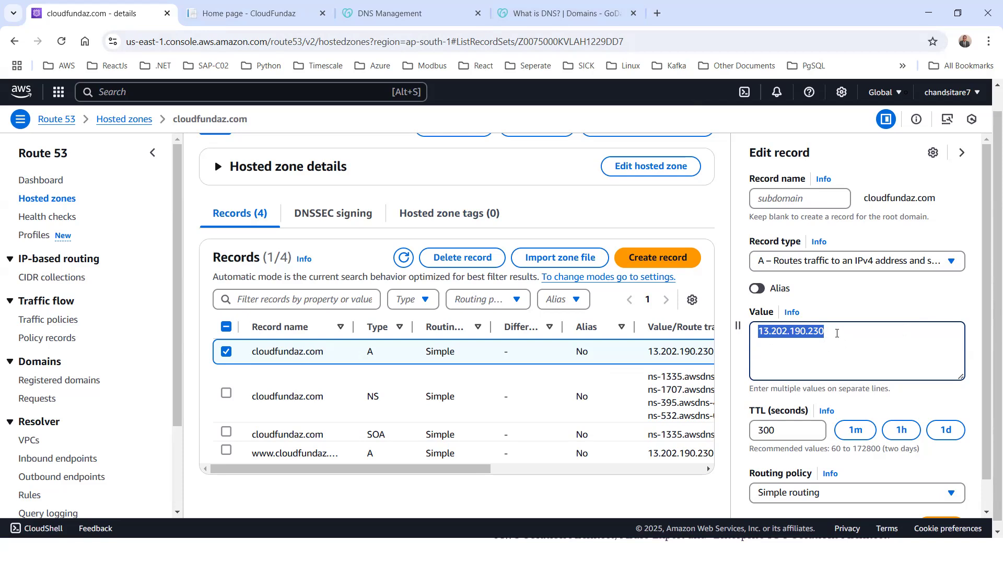
- Examine the root A record's routing policy options and its blank record name, comparing it with the www record in the list
scroll(836, 333, "down", 1)
left_click(930, 464)
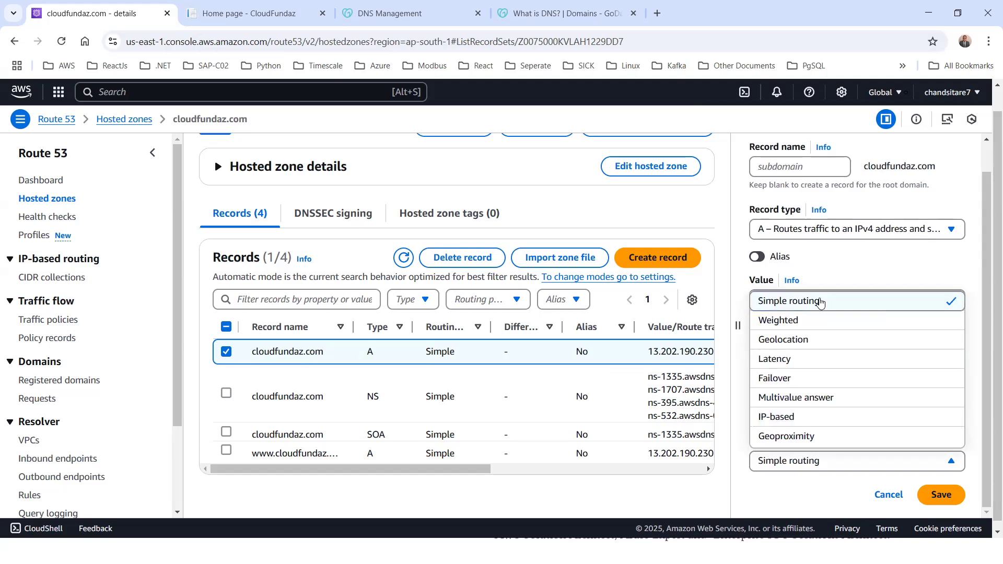
left_click(861, 267)
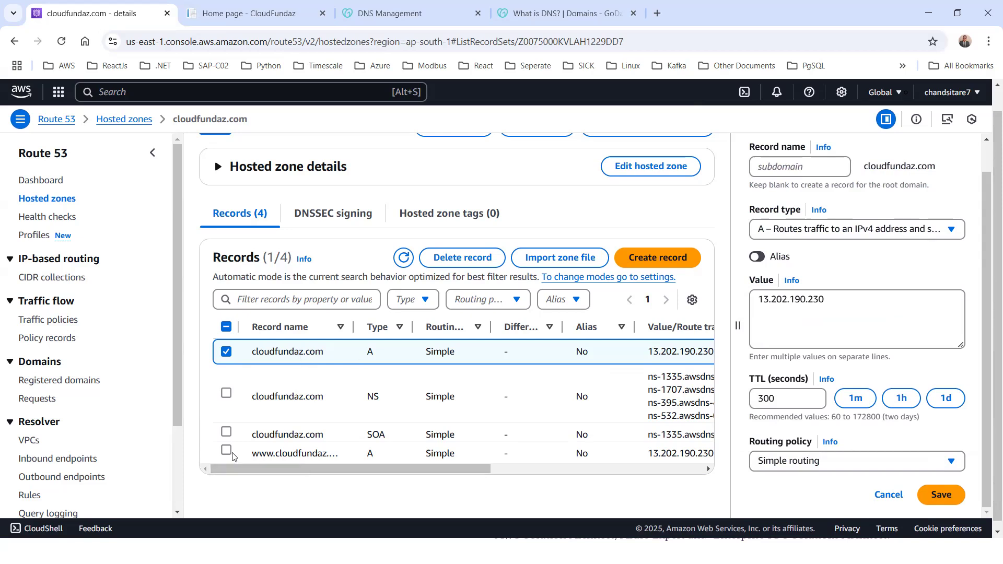
double_click(253, 453)
left_click(769, 168)
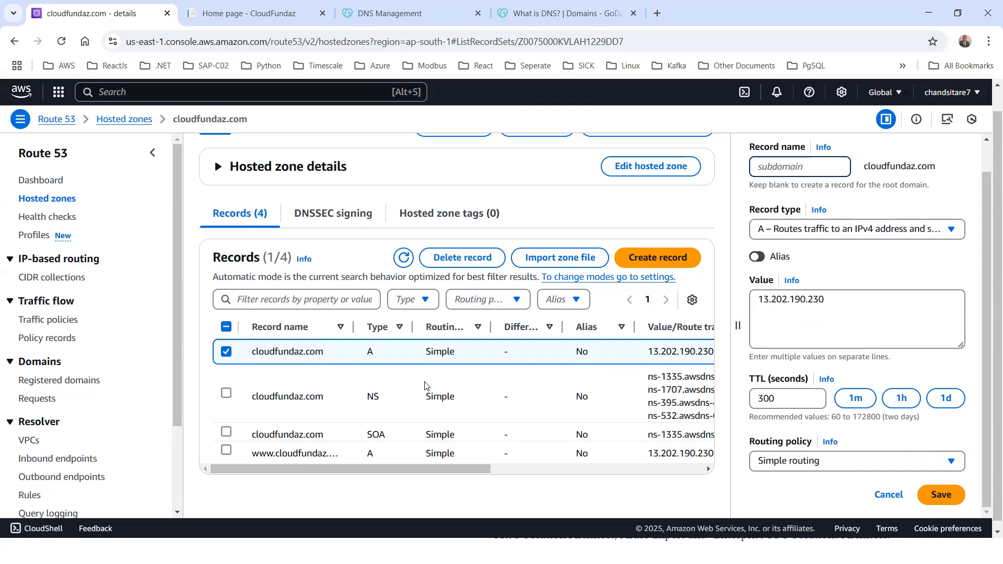
left_click(227, 451)
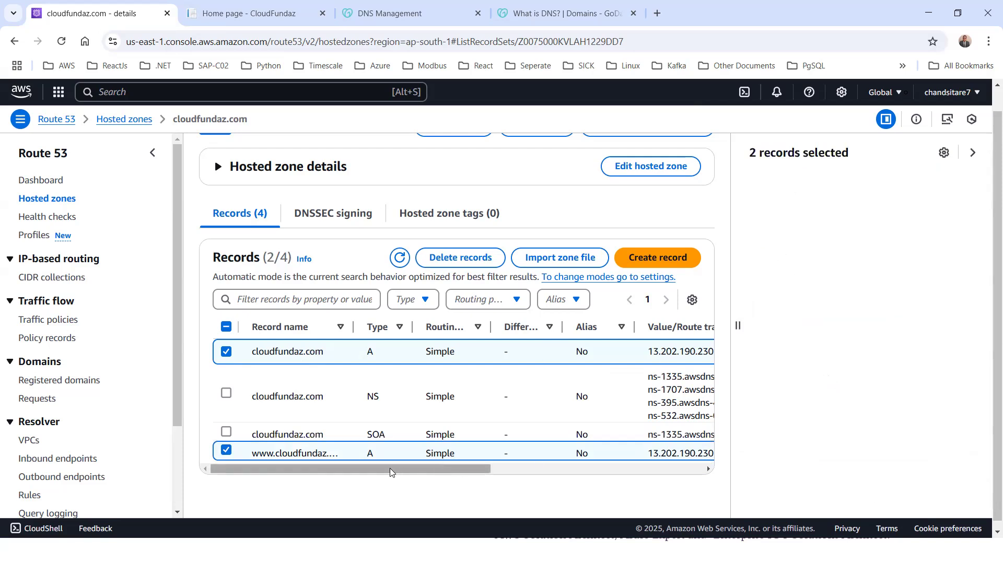
left_click_drag(389, 468, 415, 462)
left_click_drag(325, 466, 237, 457)
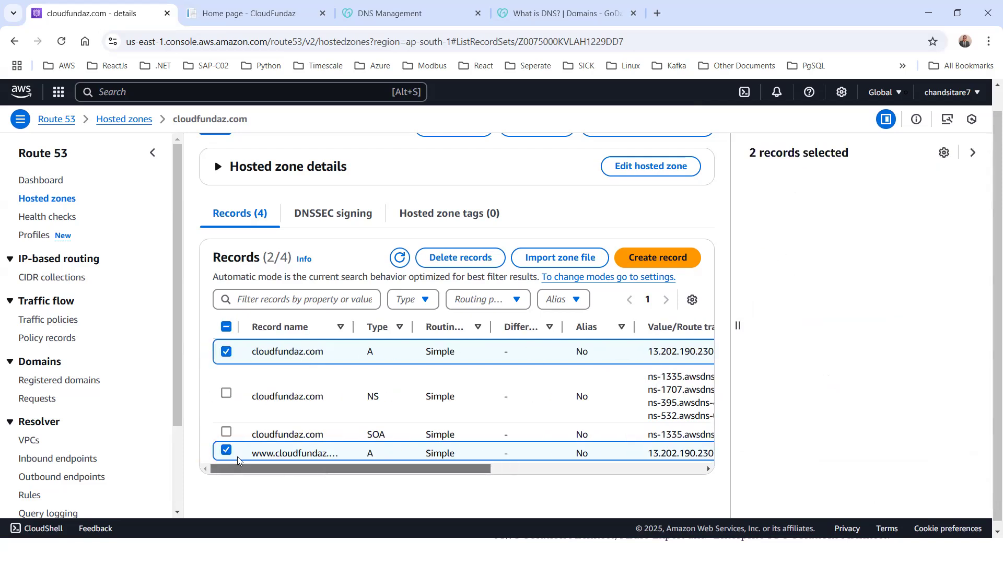
left_click(227, 353)
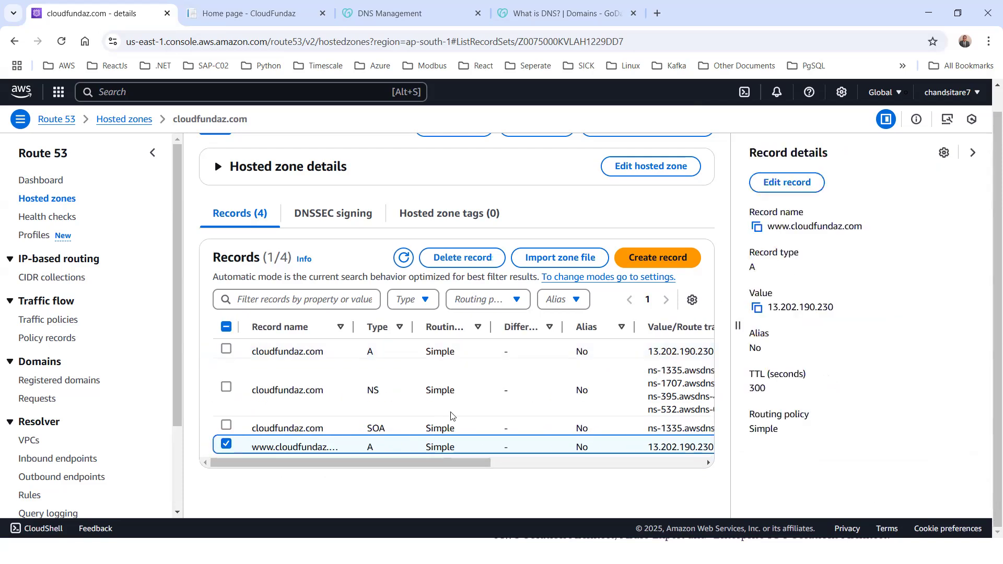
left_click(793, 187)
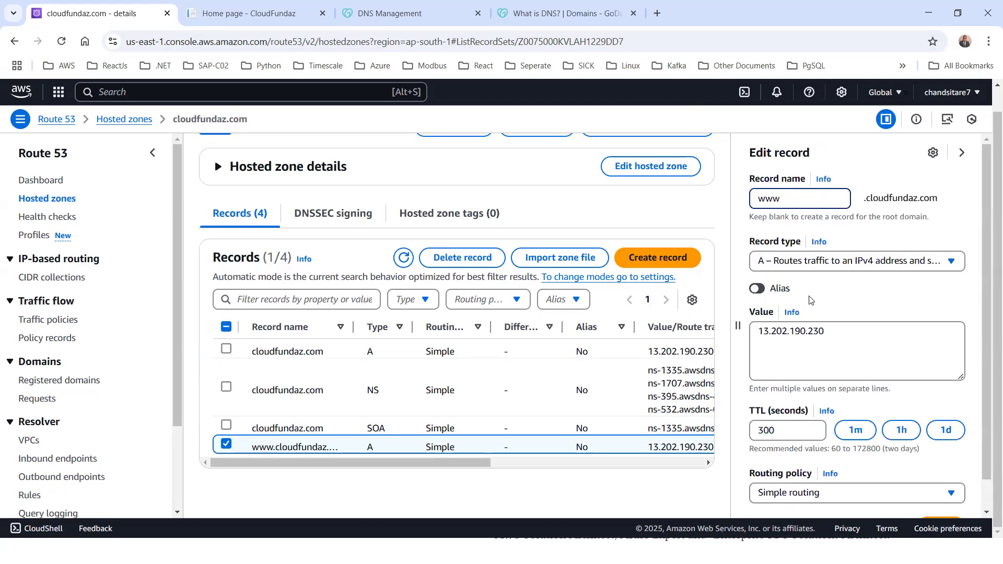
- Examine the www record's name, record type options, IP address value and routing policy
double_click(776, 204)
left_click(940, 261)
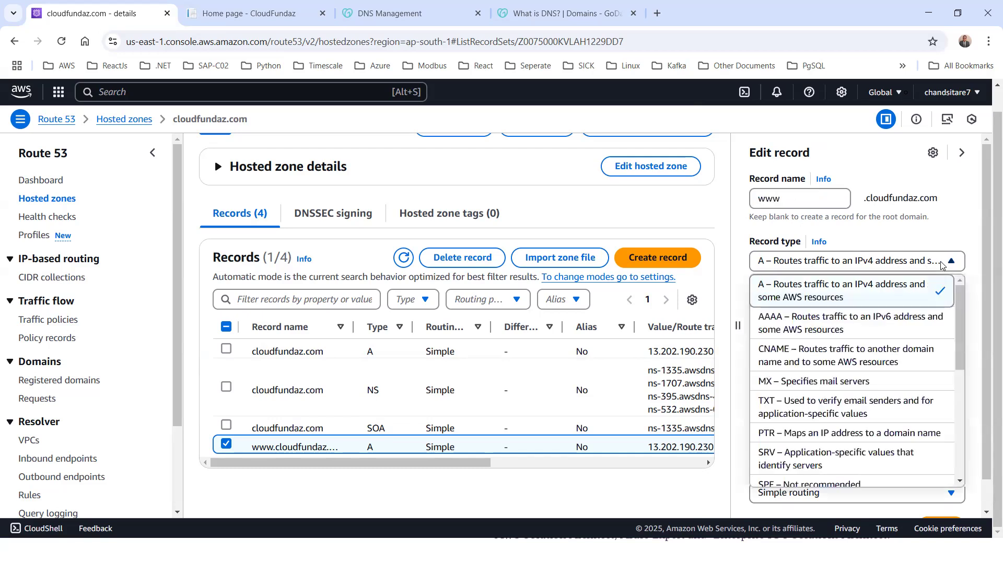
left_click(962, 229)
left_click_drag(829, 333, 757, 332)
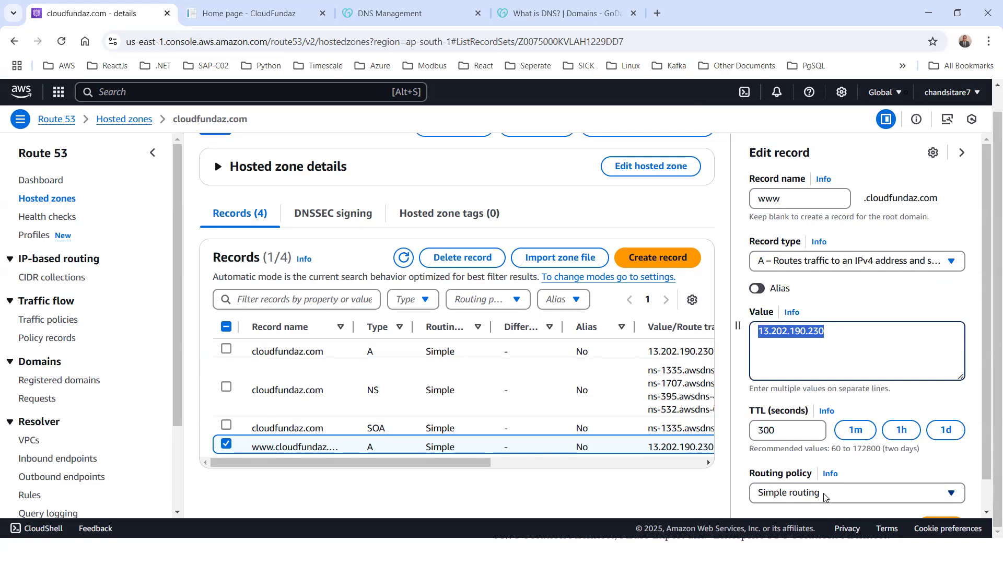
scroll(841, 493, "down", 1)
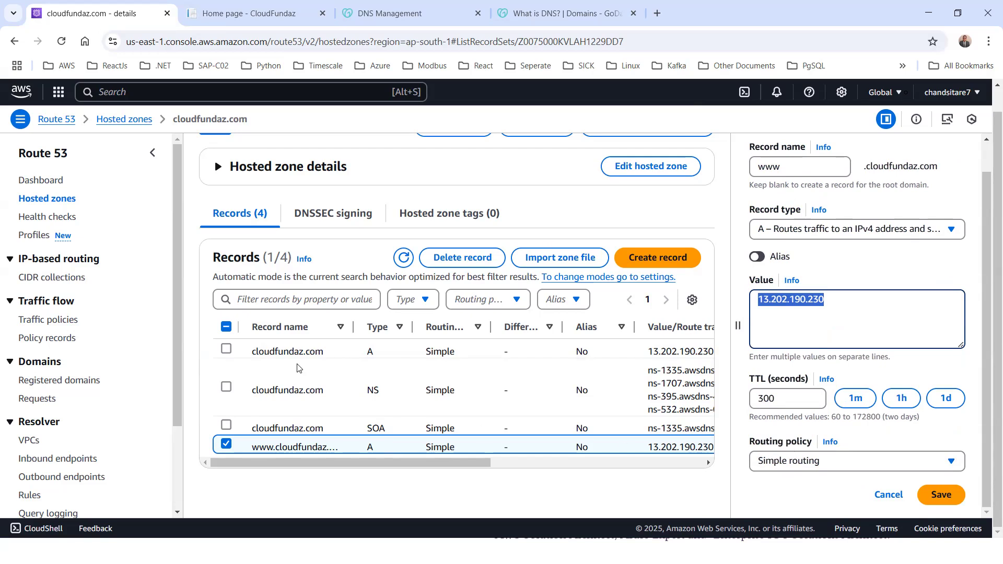
- Compare the four NS record values in Route 53 with the custom nameservers entered for cloudfundaz.com in GoDaddy's DNS Management
left_click_drag(311, 463, 403, 462)
left_click_drag(481, 368, 579, 411)
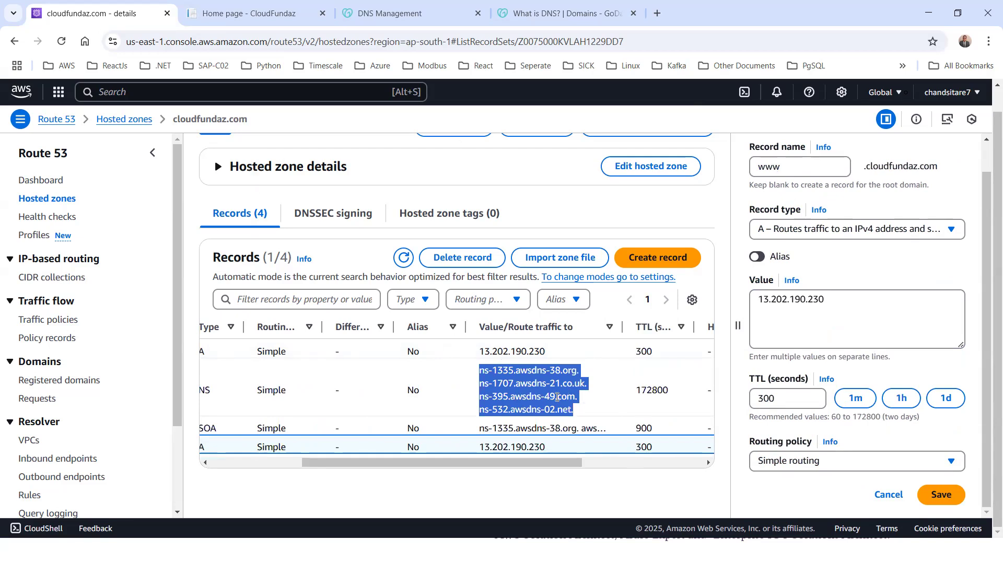
left_click(383, 12)
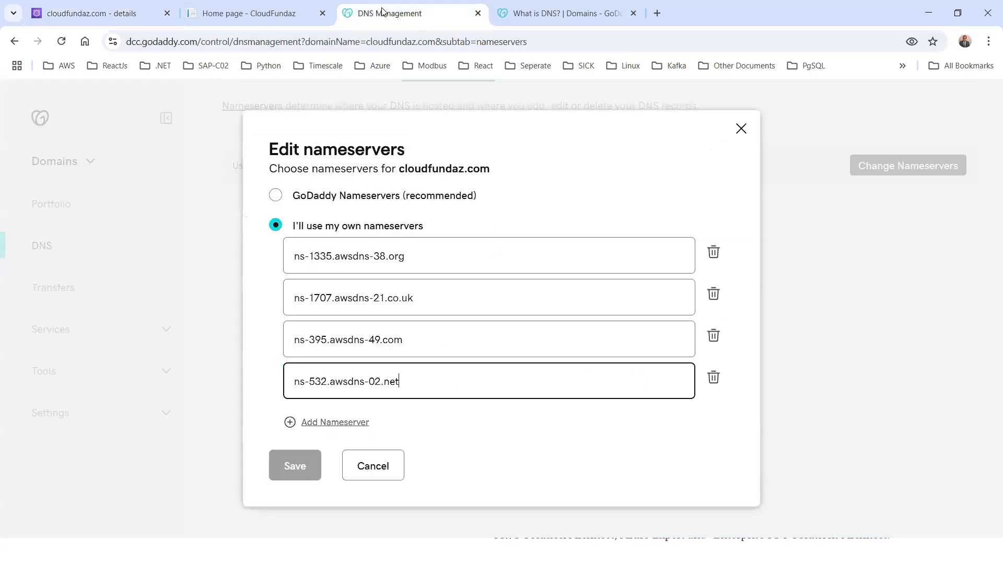
left_click_drag(432, 255, 255, 259)
left_click_drag(419, 296, 275, 309)
left_click_drag(424, 354, 284, 345)
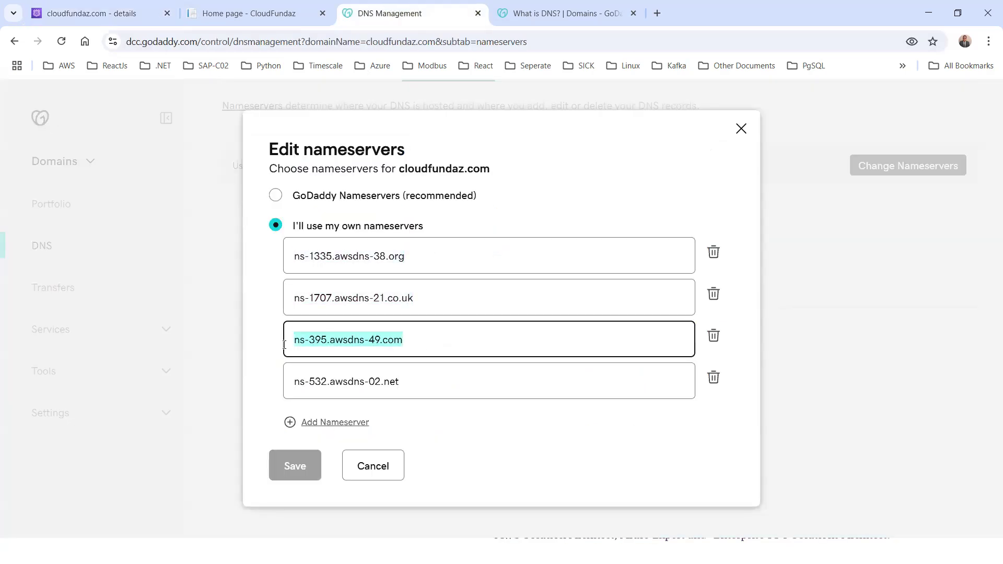
left_click_drag(413, 382, 262, 387)
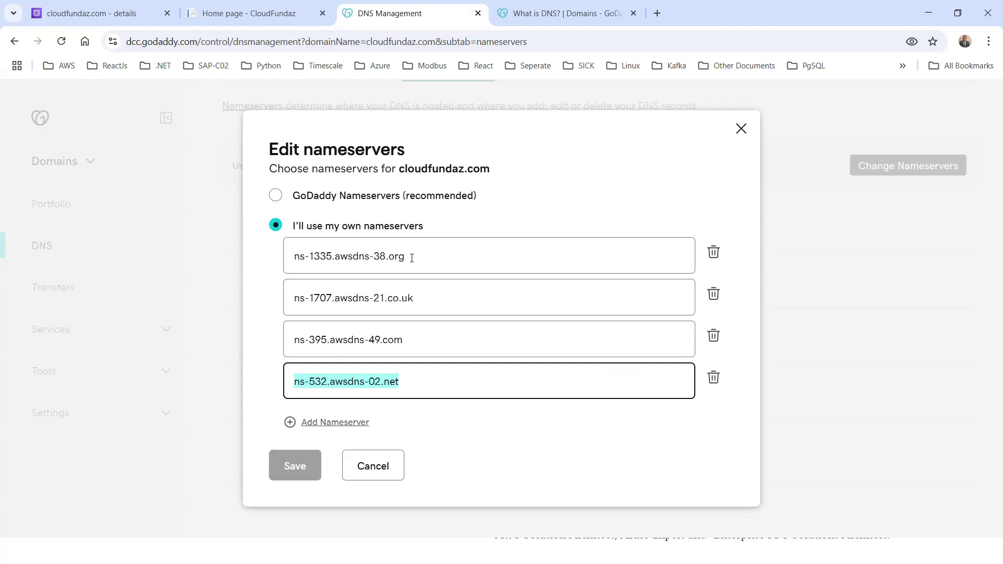
- Cross-check the first two Route 53 NS values against GoDaddy's nameserver entries, and close the nameserver editor without saving
left_click(88, 17)
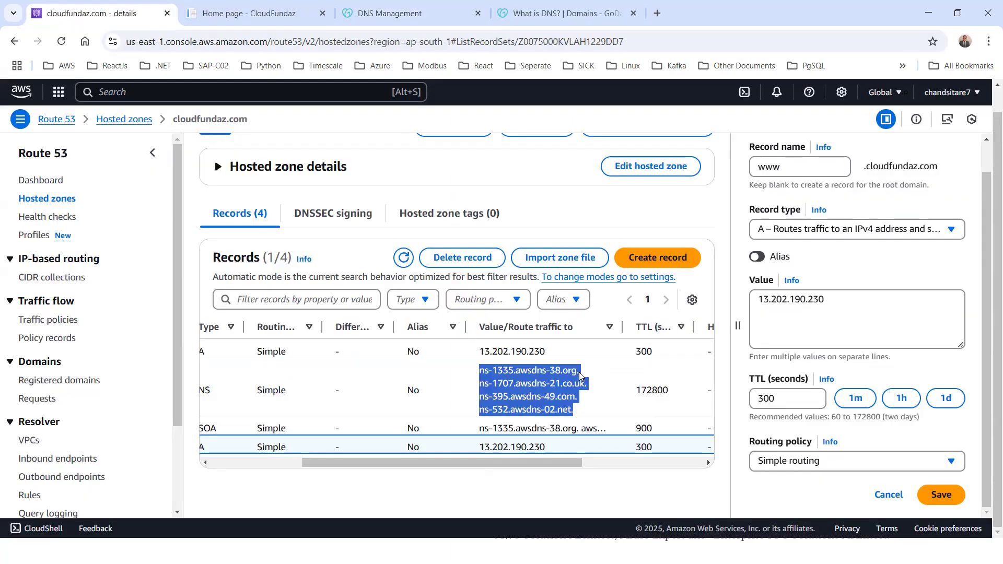
left_click_drag(488, 370, 555, 372)
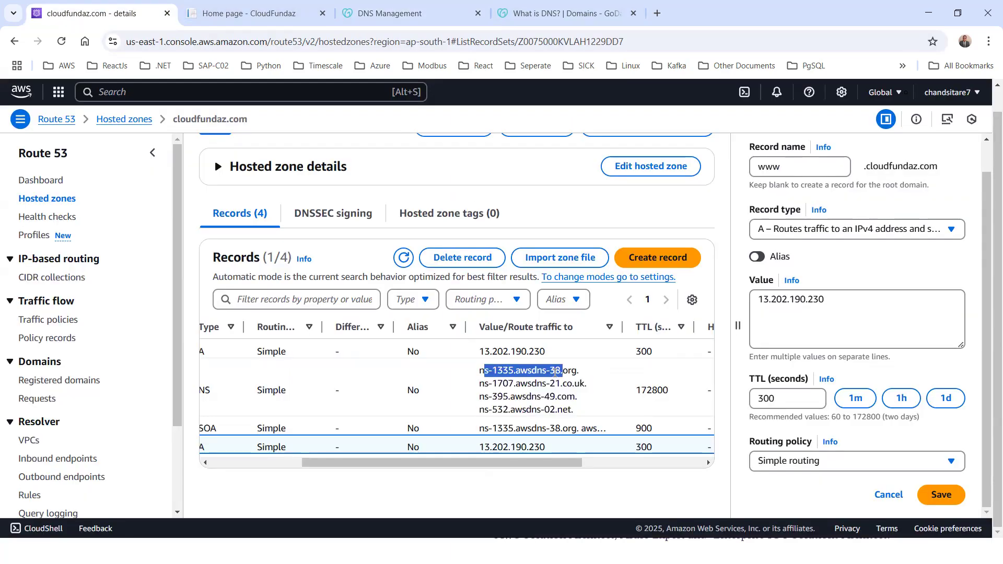
left_click_drag(493, 384, 574, 385)
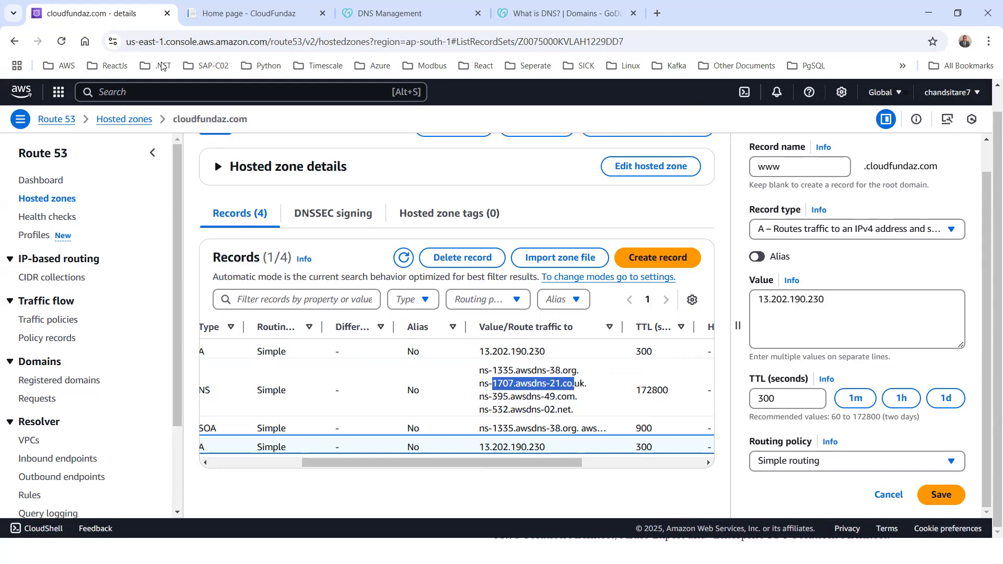
left_click(391, 11)
left_click(422, 305)
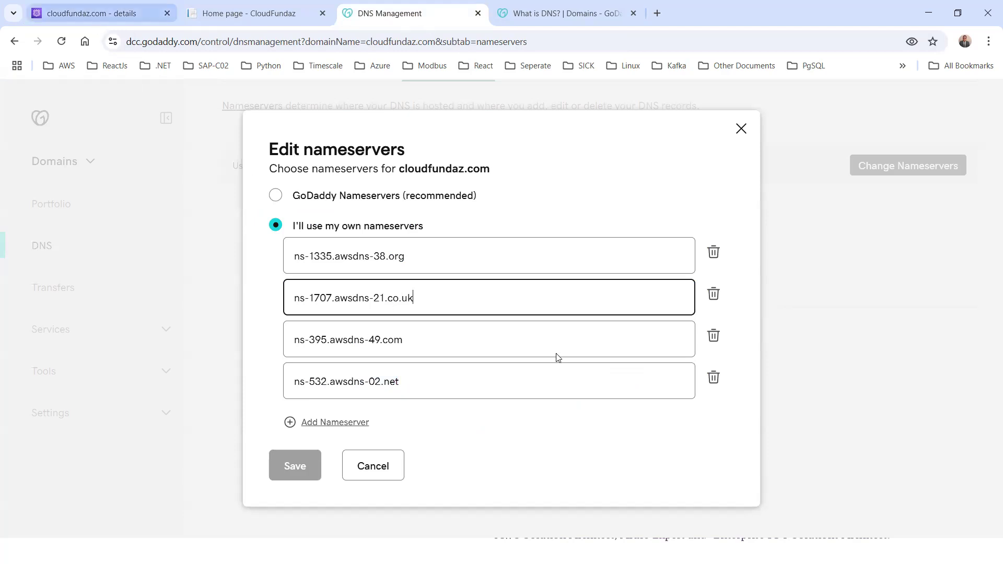
left_click(96, 19)
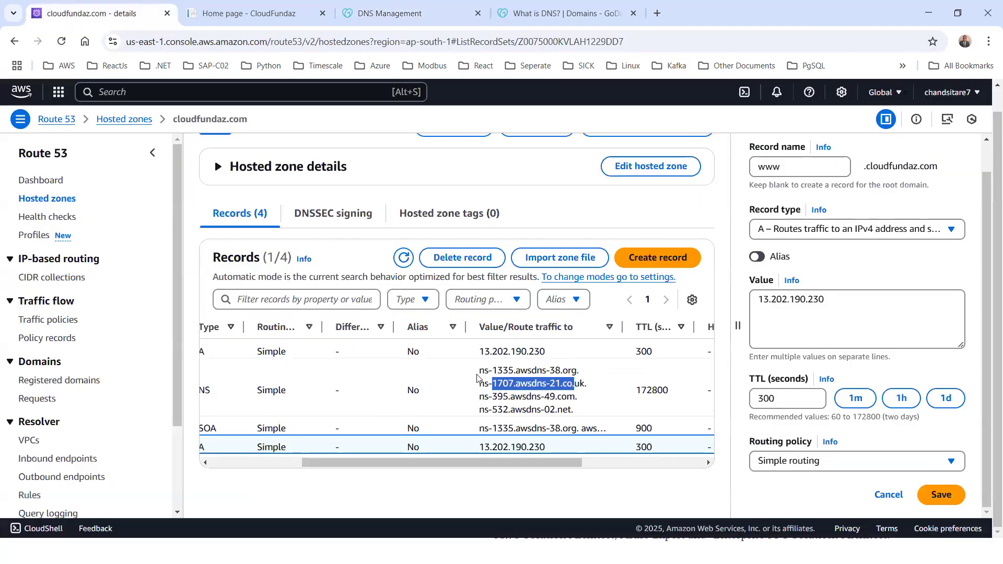
left_click(403, 14)
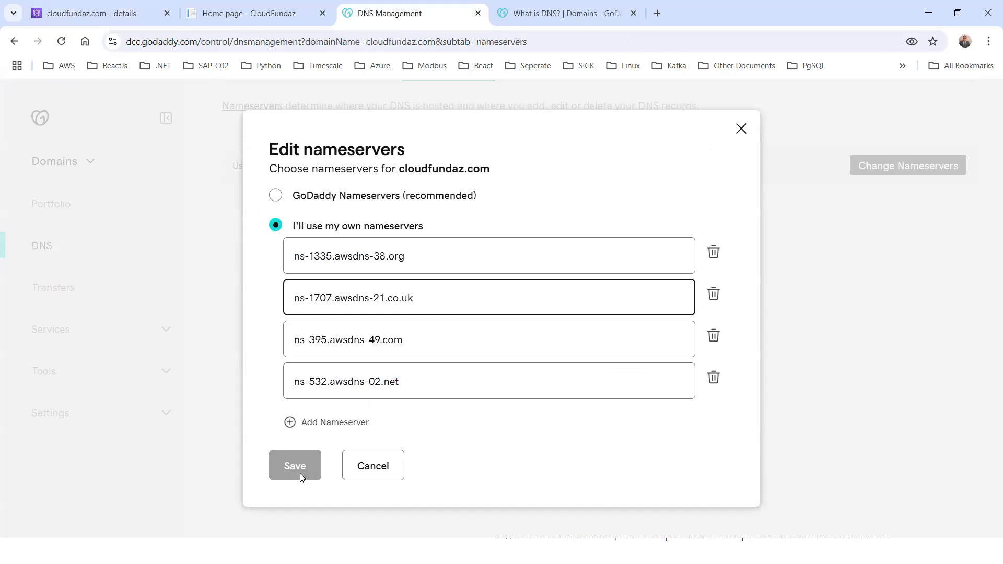
left_click(367, 469)
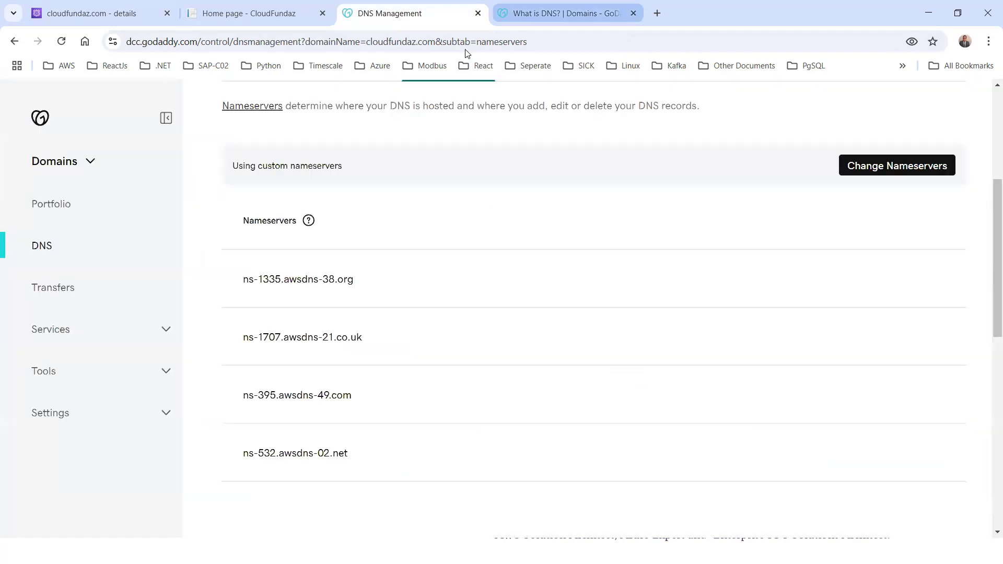
- Copy the www record's IP address from Route 53 and load 13.202.190.230 in the browser tab holding the GoDaddy help article
left_click(98, 15)
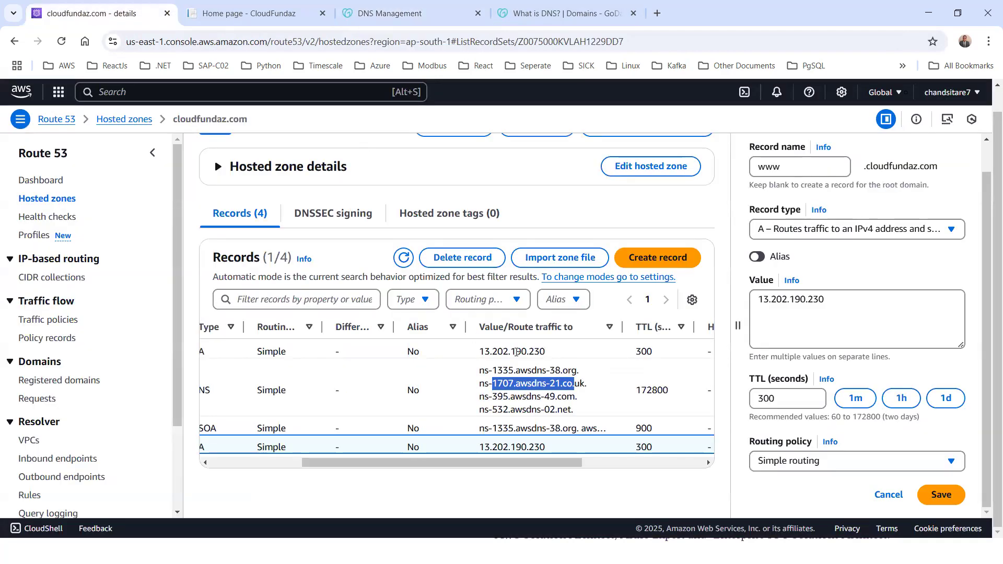
left_click_drag(484, 462, 430, 459)
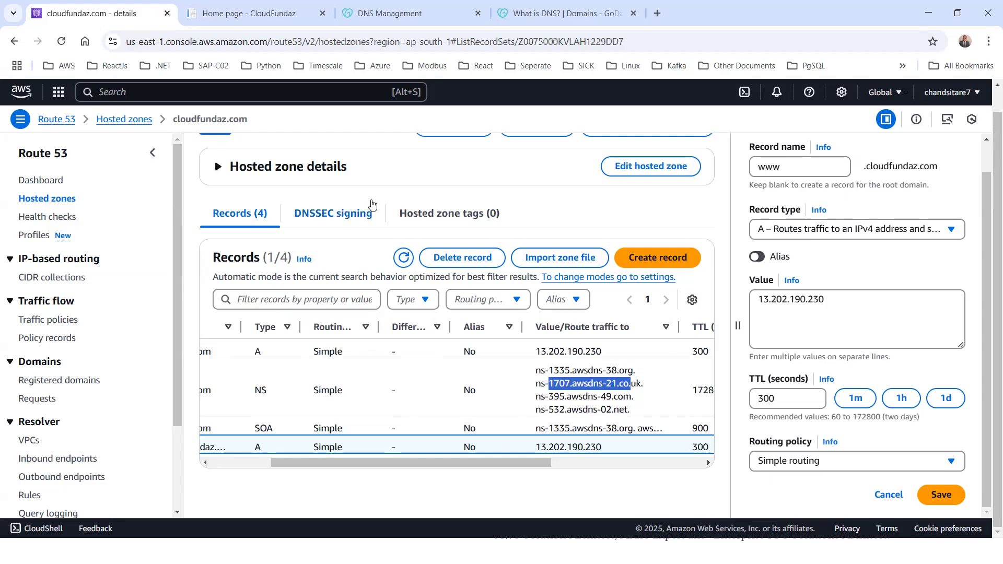
left_click_drag(848, 299, 745, 305)
key("ctrl+c")
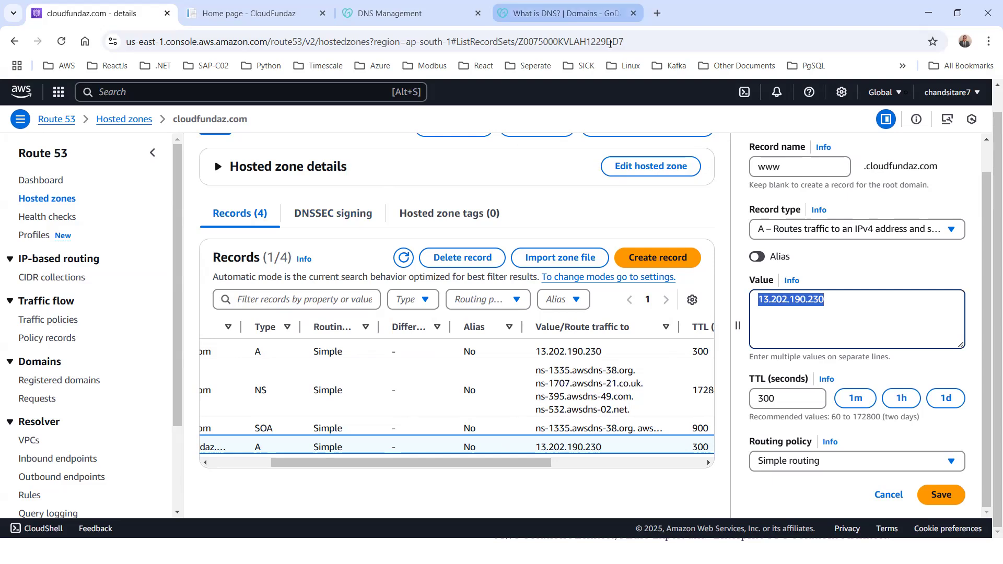
left_click(564, 13)
left_click(254, 48)
key("ctrl+v")
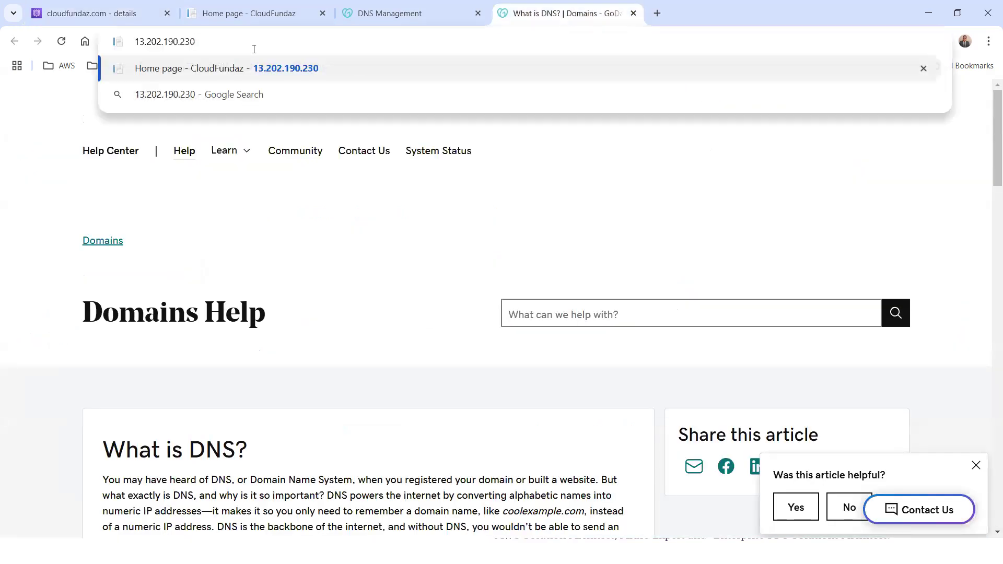
key("Return")
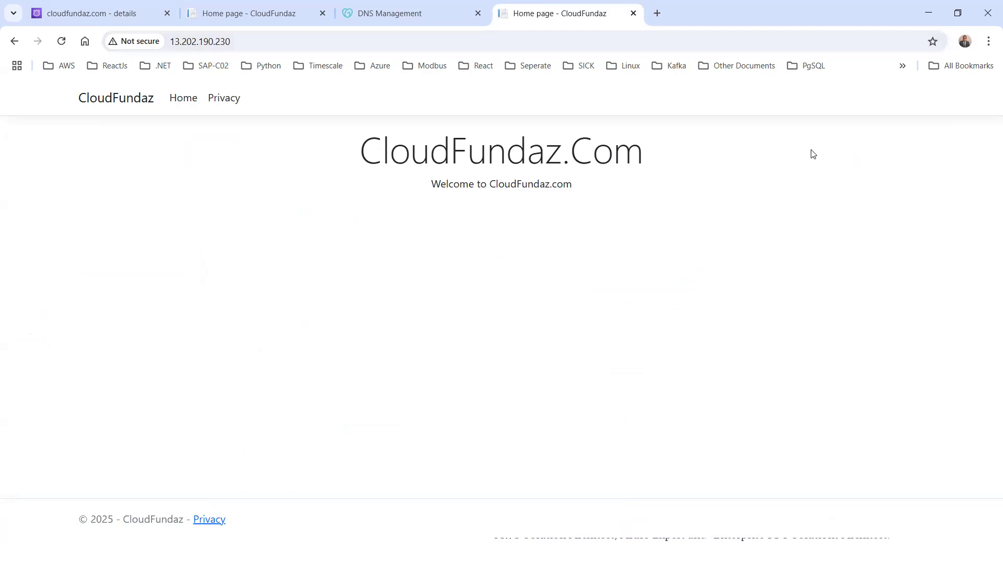
- Compare the site's IP address with the Elastic Beanstalk URL cloudfundaz.ap-south-1.elasticbeanstalk.com in the other CloudFundaz tab
left_click(250, 42)
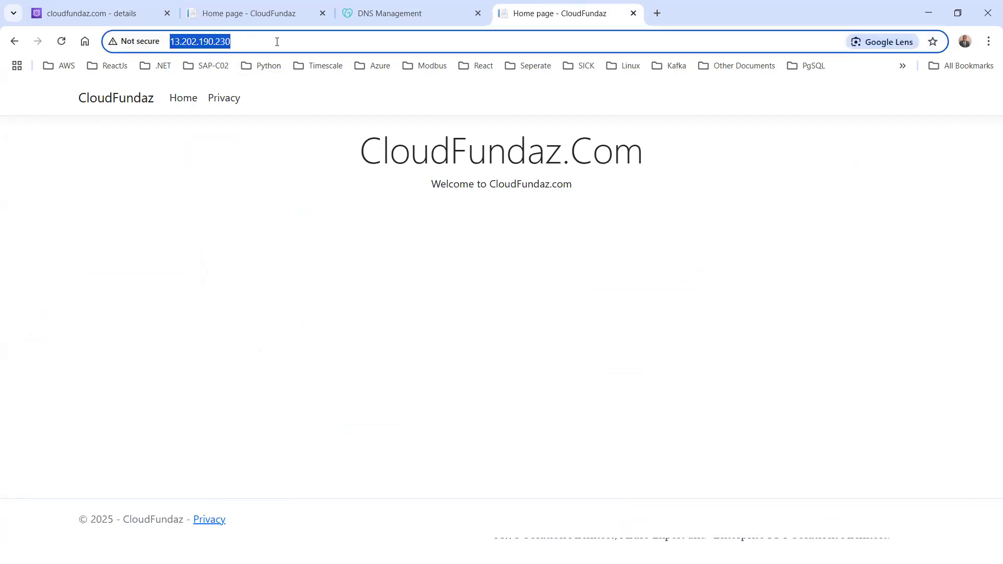
left_click(272, 10)
key("End")
left_click_drag(353, 42, 157, 42)
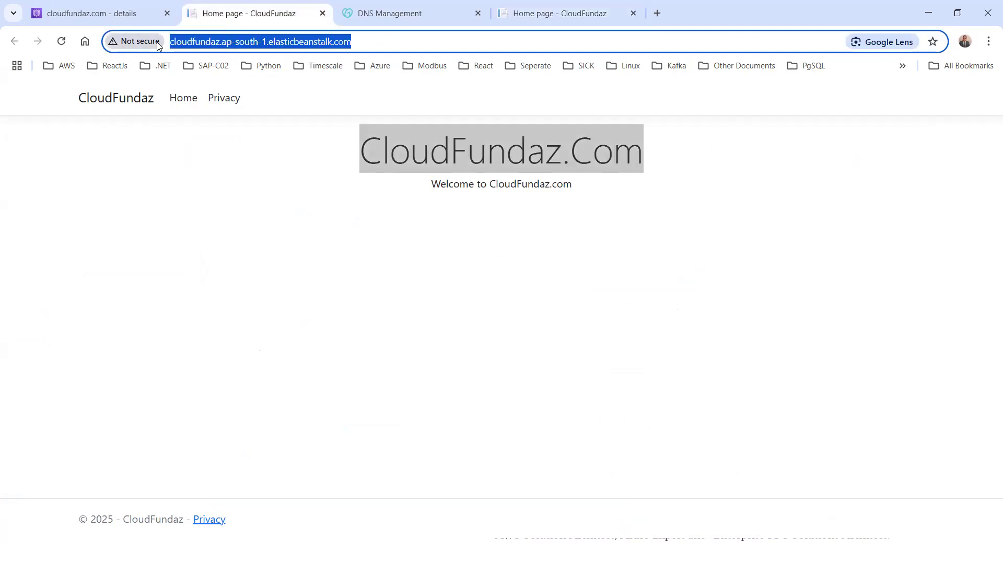
left_click(360, 43)
left_click_drag(365, 42, 146, 42)
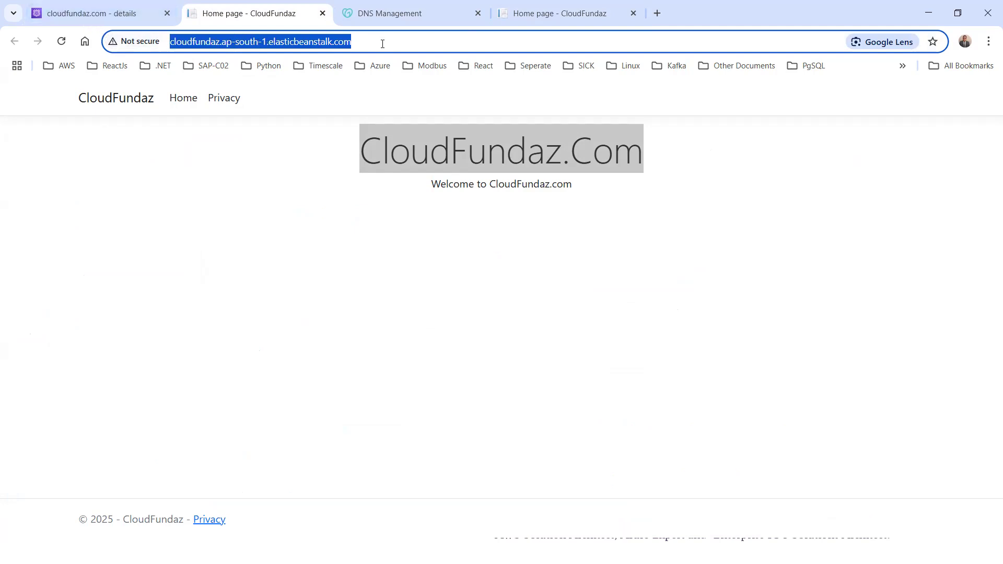
- Return to Route 53 and turn the www record into an alias to an Elastic Beanstalk environment in the Asia Pacific (Mumbai) region
left_click(94, 14)
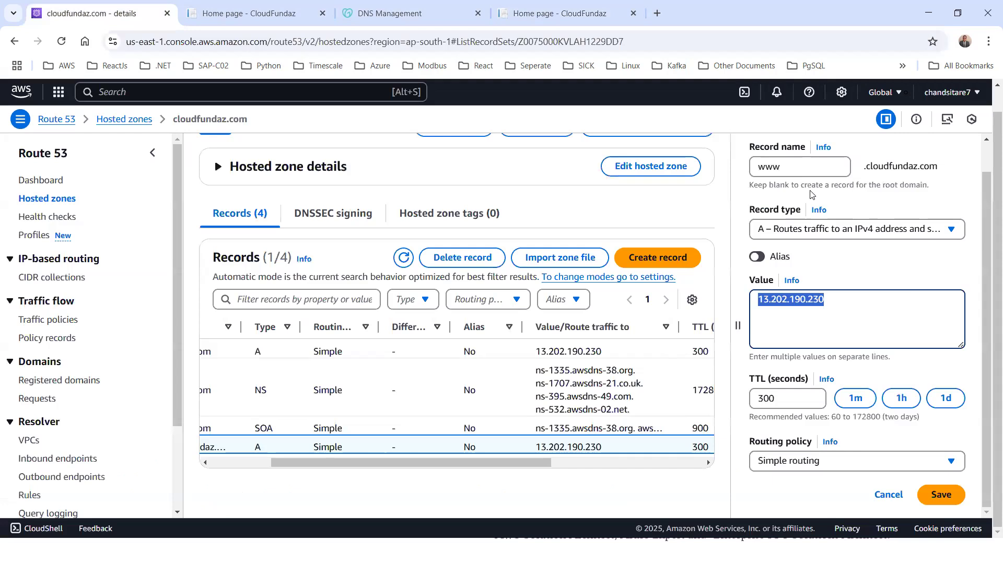
left_click(812, 271)
left_click(760, 259)
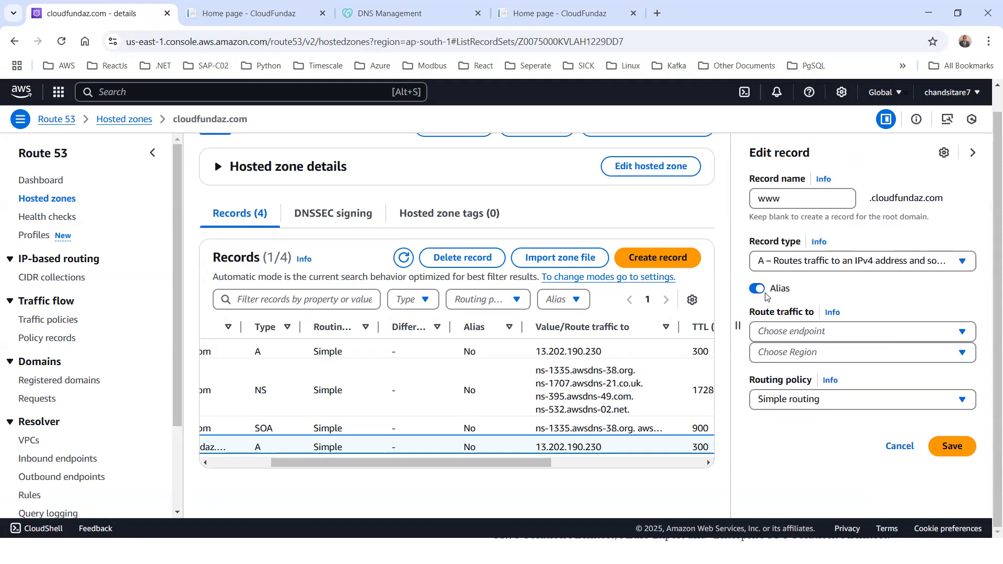
left_click(811, 334)
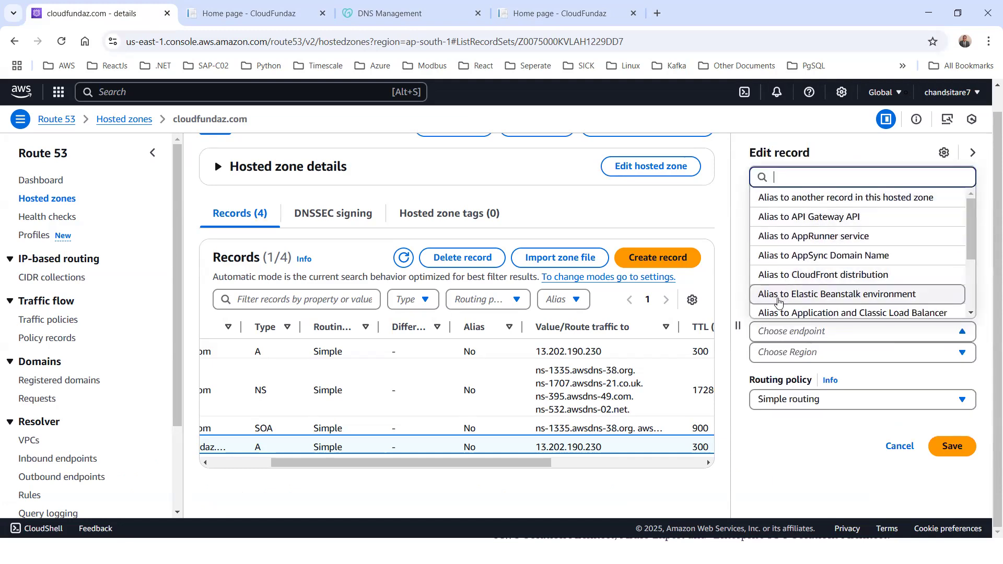
left_click(899, 297)
left_click(795, 356)
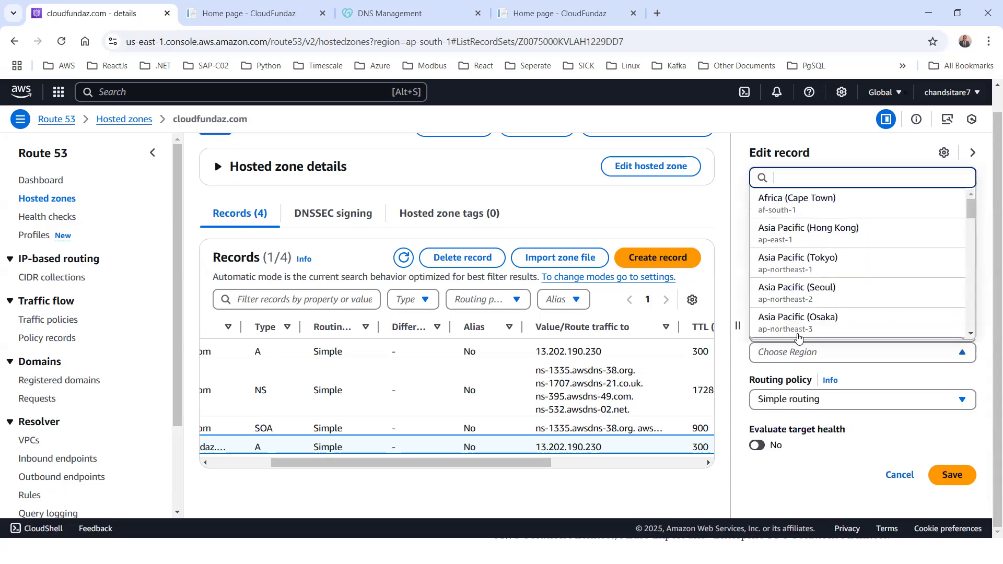
scroll(817, 235, "down", 1)
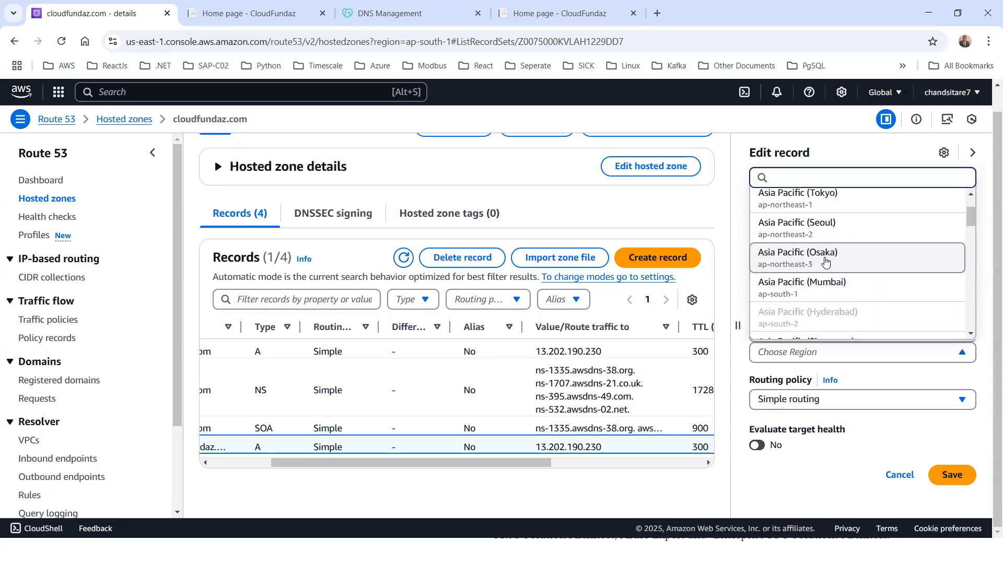
left_click(809, 291)
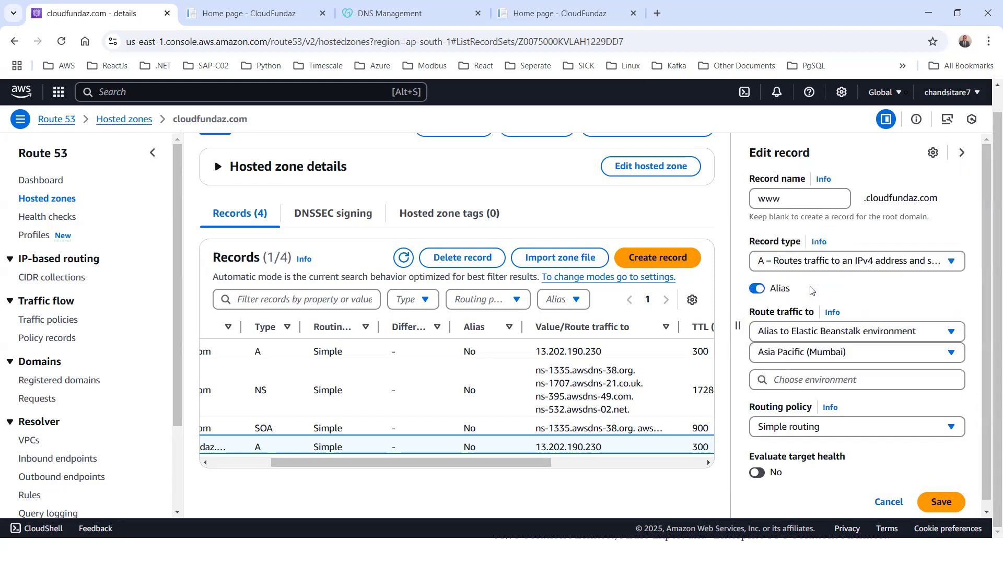
- Try cloudfundaz.ap-south-1.elasticbeanstalk.com as the www record's alias environment, clear the choice, and switch the alias off
left_click(830, 381)
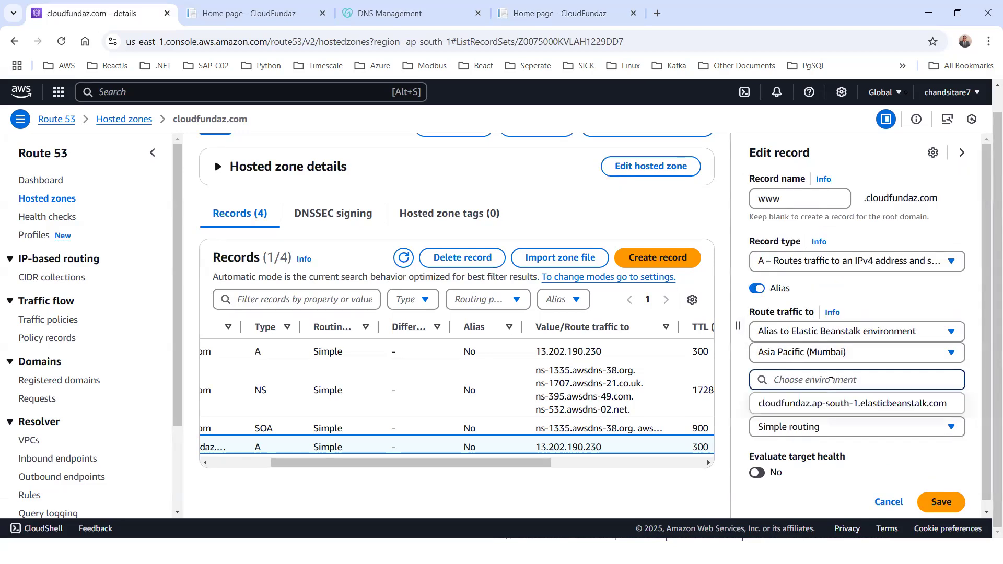
left_click(846, 406)
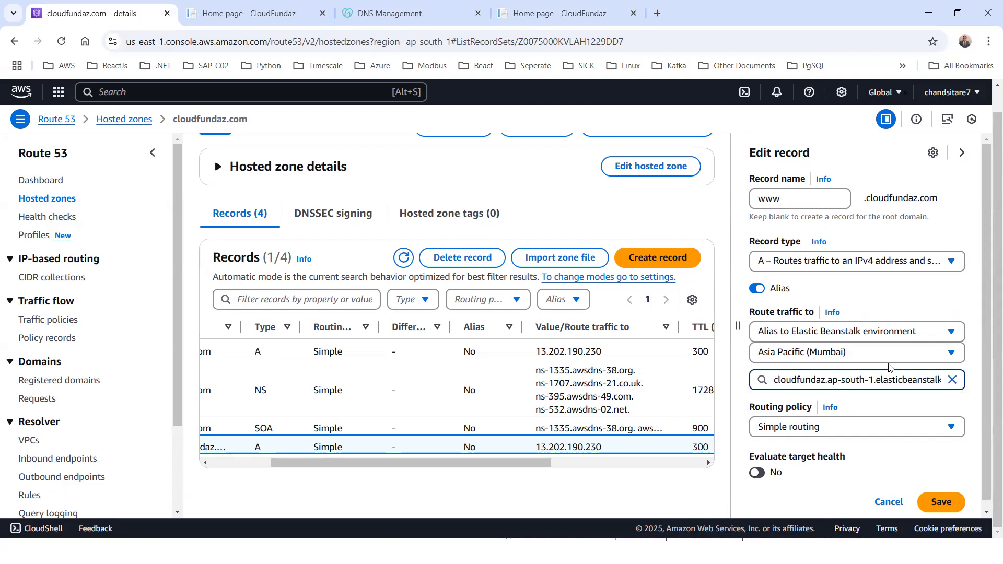
left_click(951, 380)
left_click(758, 289)
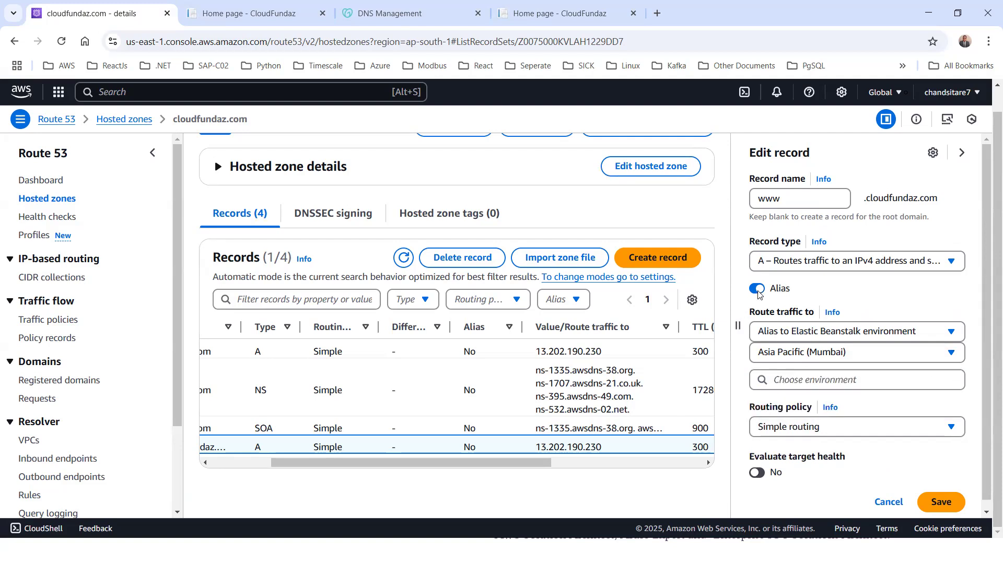
left_click(825, 335)
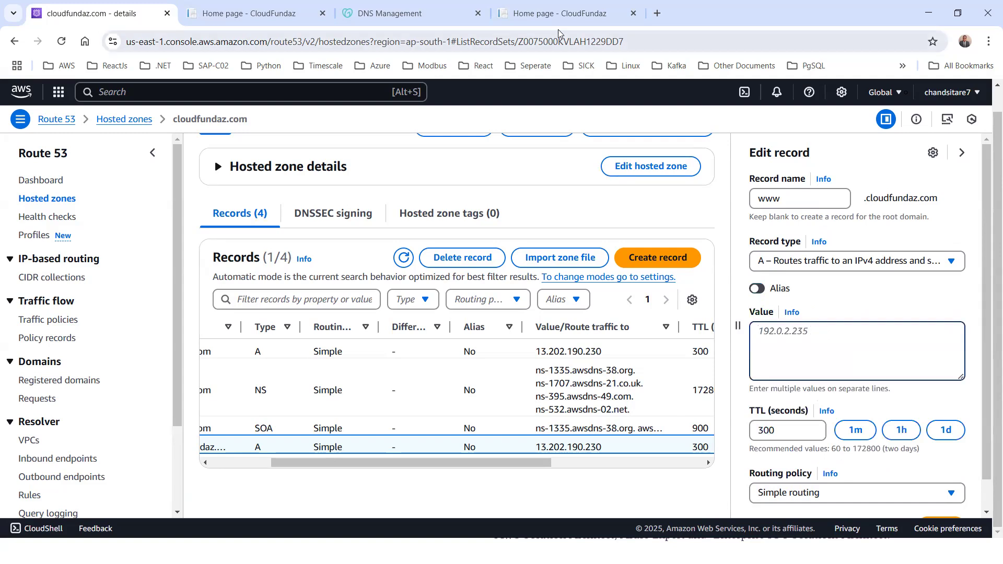
- Review the IP address of the CloudFundaz site in its browser tab, and return to the record names in Route 53
left_click(558, 16)
key("End")
key("ctrl+a")
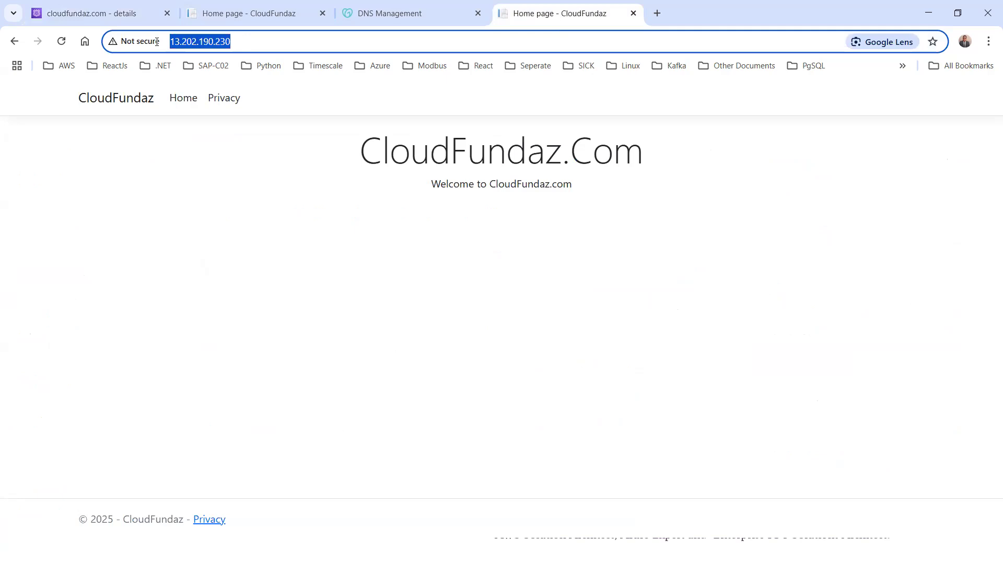
left_click(123, 16)
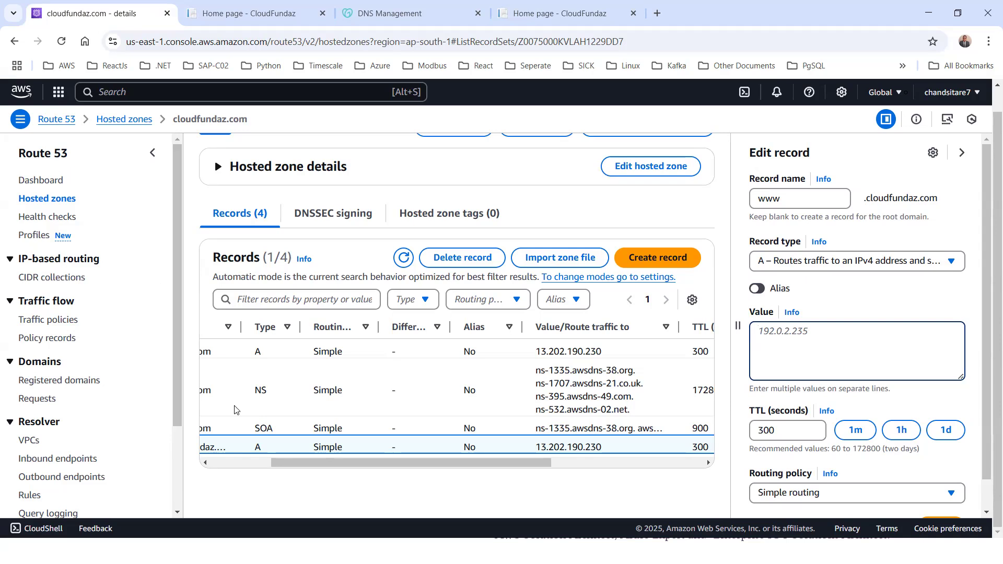
left_click_drag(281, 467, 220, 466)
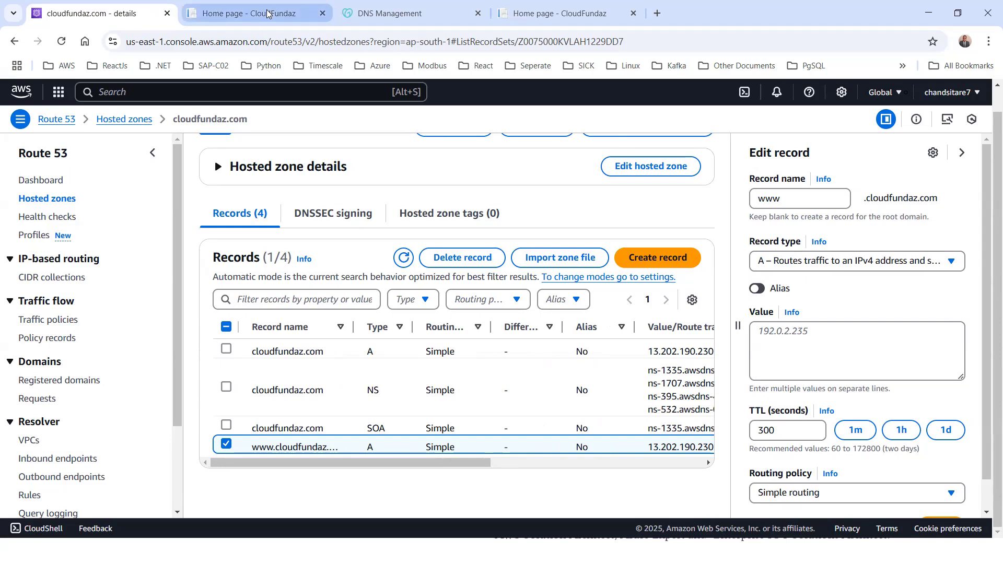
- Compare the custom nameservers listed in GoDaddy with the four values of the NS record in Route 53
left_click(386, 9)
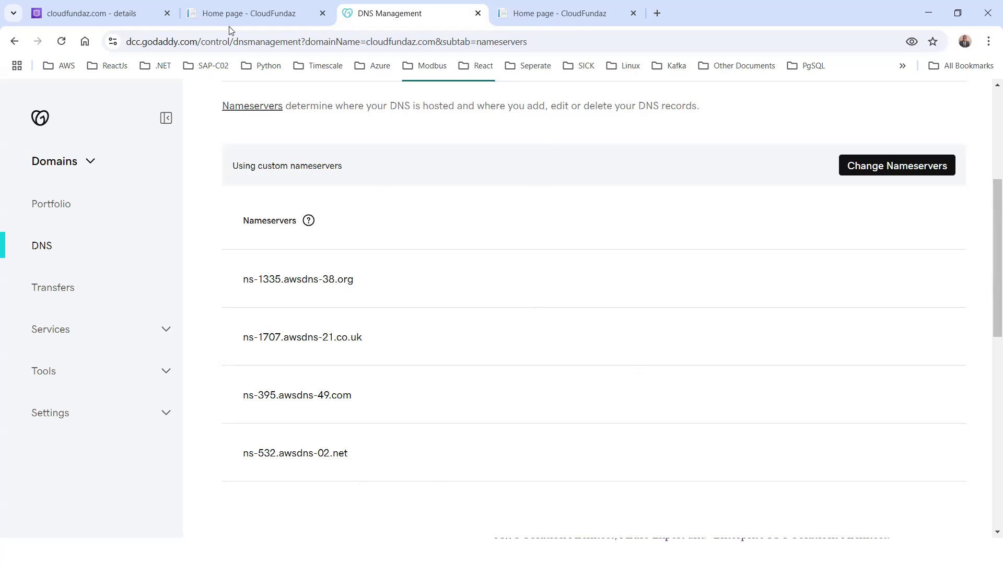
left_click(112, 15)
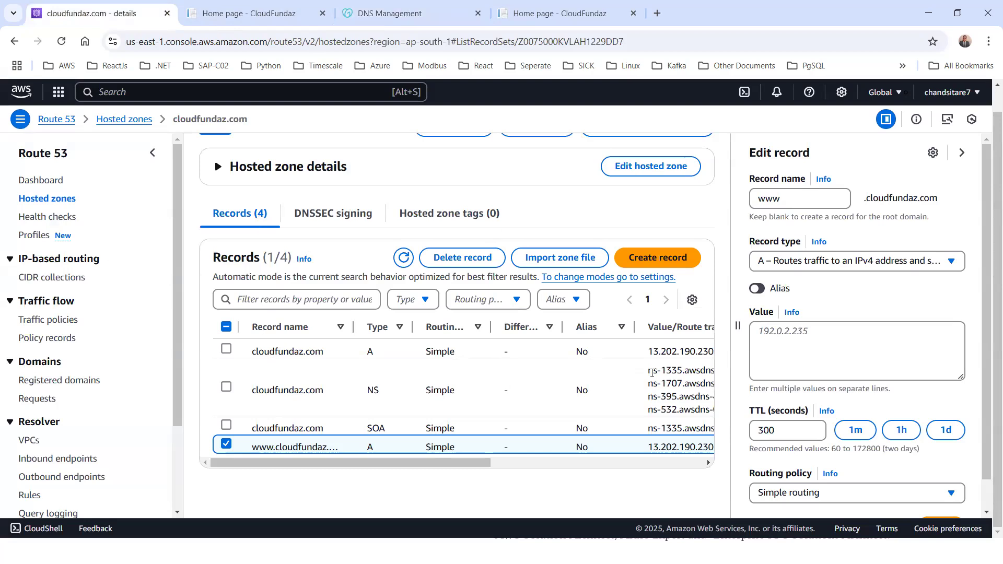
mouse_move(651, 372)
left_mouse_down()
mouse_move(695, 384)
mouse_move(713, 410)
mouse_move(643, 410)
left_mouse_up()
left_click_drag(542, 462, 272, 421)
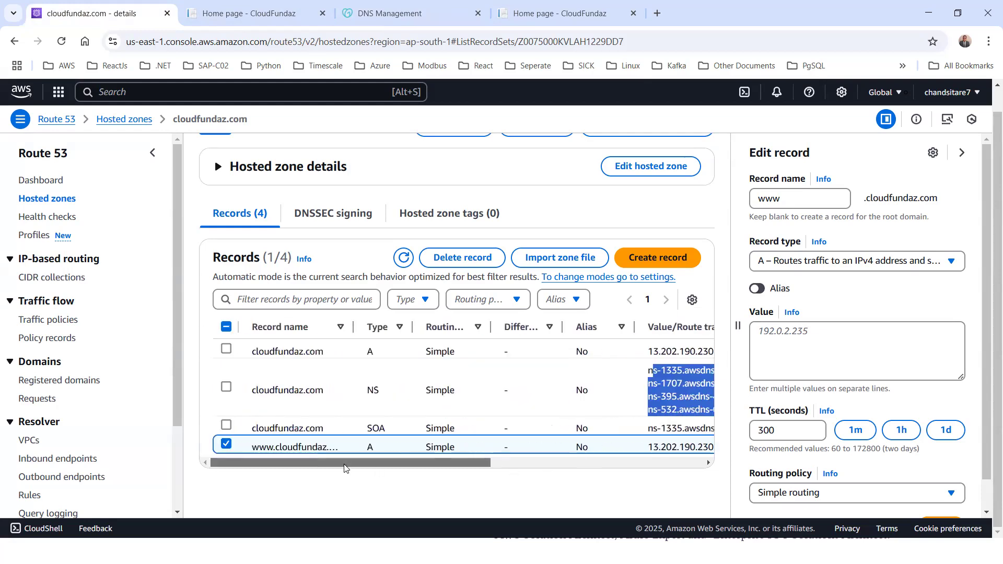
left_click(561, 181)
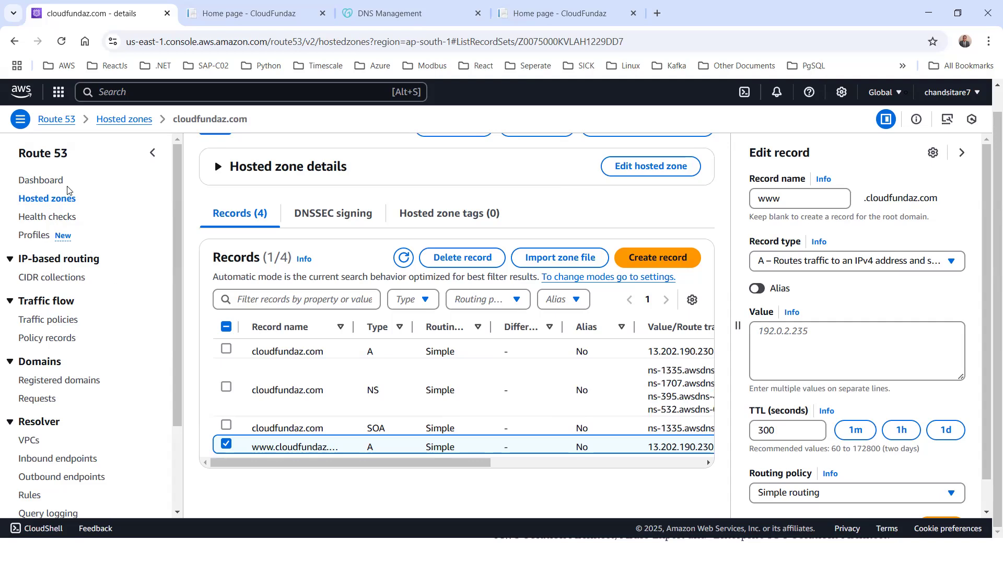
- Leave the www record edit unsaved, review the hosted zones list and Route 53 sections, and reopen the cloudfundaz.com zone
scroll(61, 340, "down", 1)
scroll(62, 341, "down", 1)
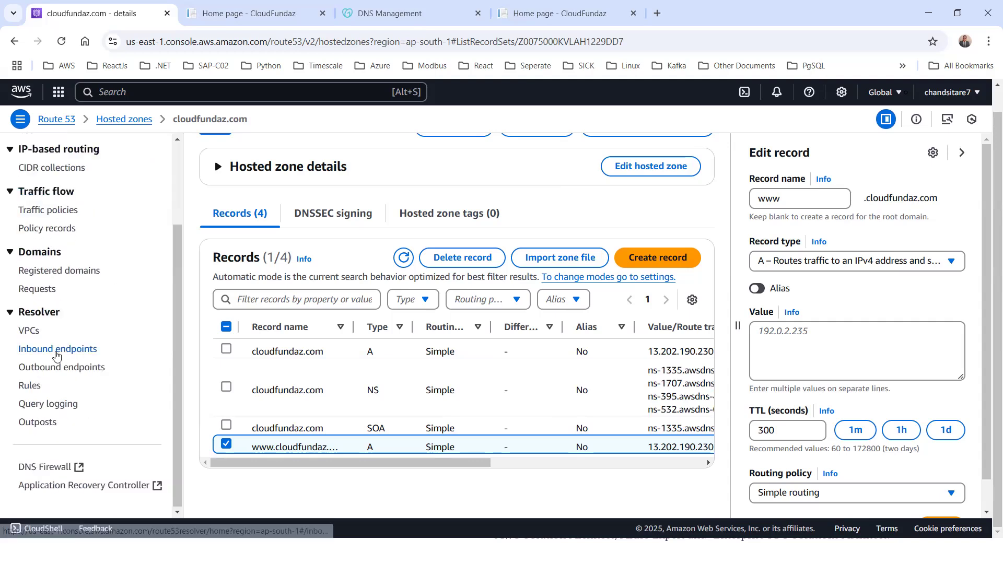
scroll(250, 378, "up", 1)
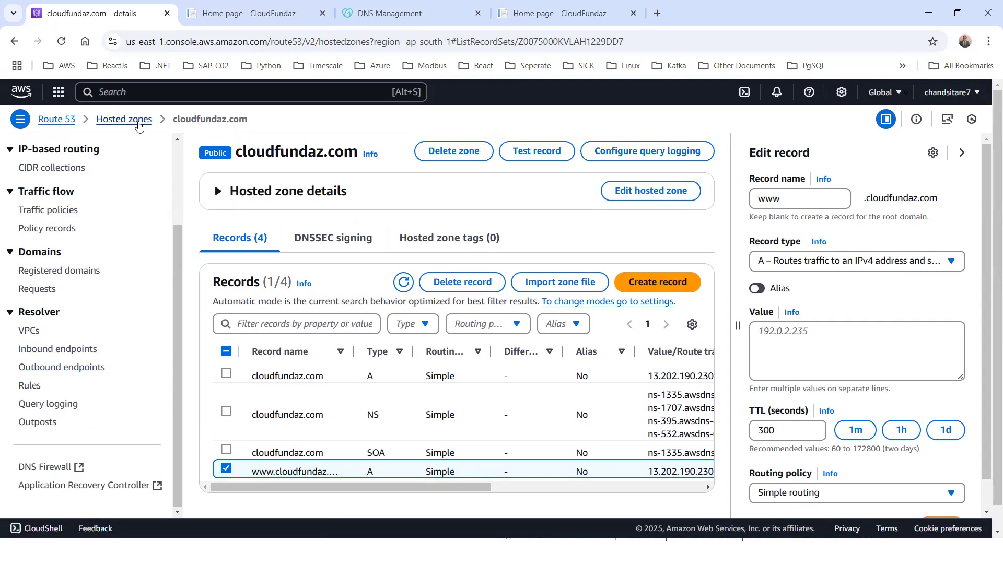
left_click(137, 120)
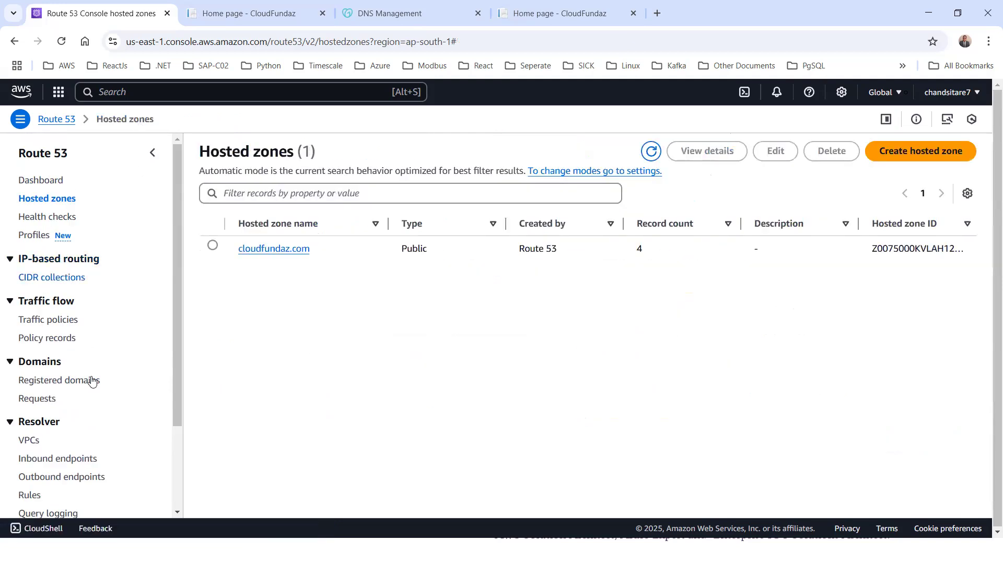
scroll(89, 396, "down", 2)
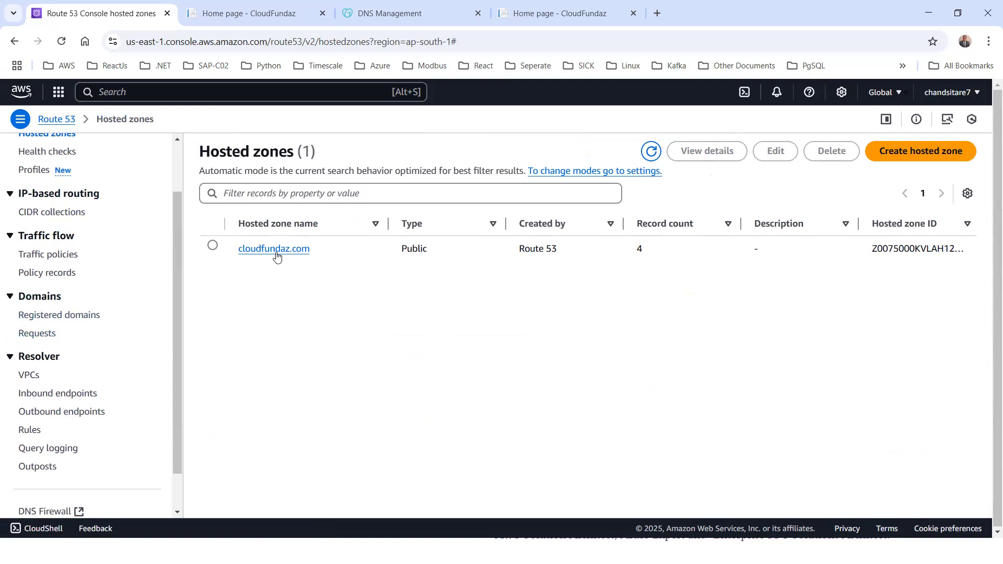
scroll(41, 405, "down", 1)
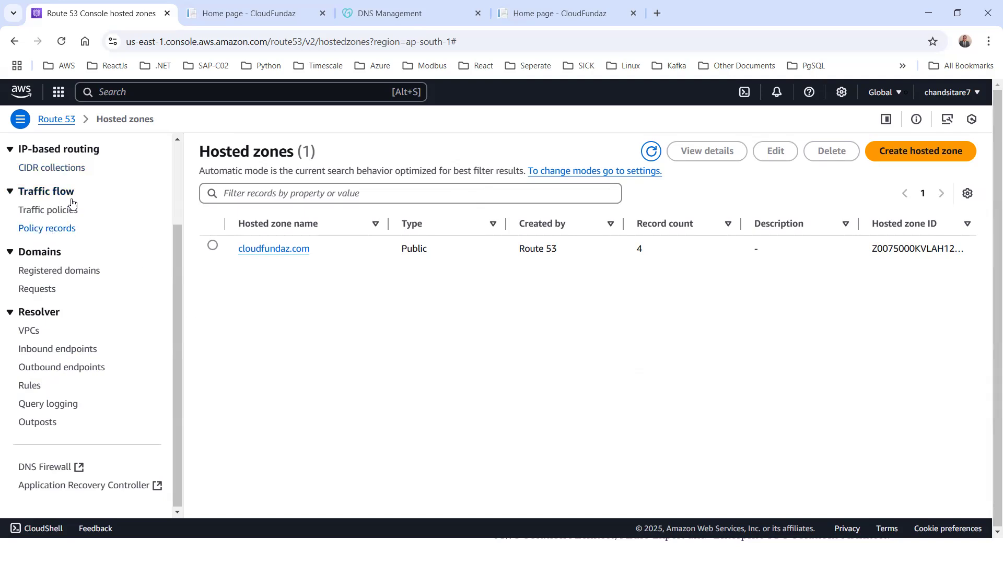
left_click(295, 251)
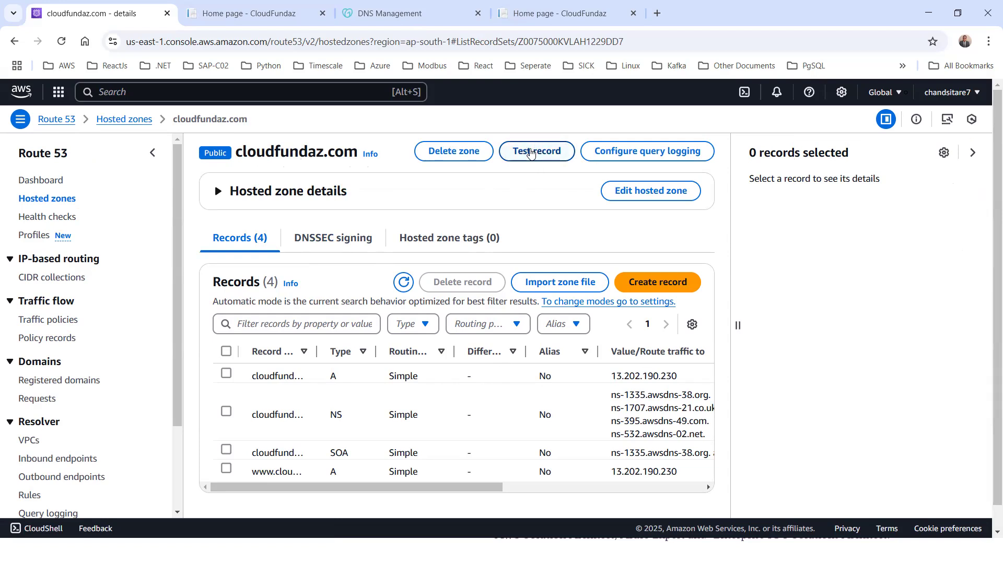
- Test the root A record of cloudfundaz.com with the record name left blank, and request Route 53's response
left_click(539, 152)
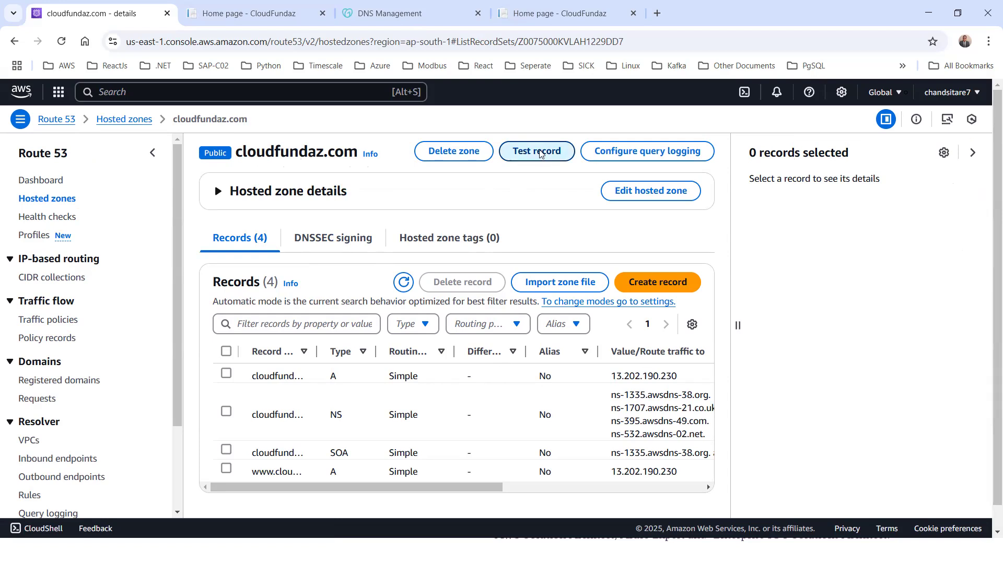
scroll(184, 296, "down", 3)
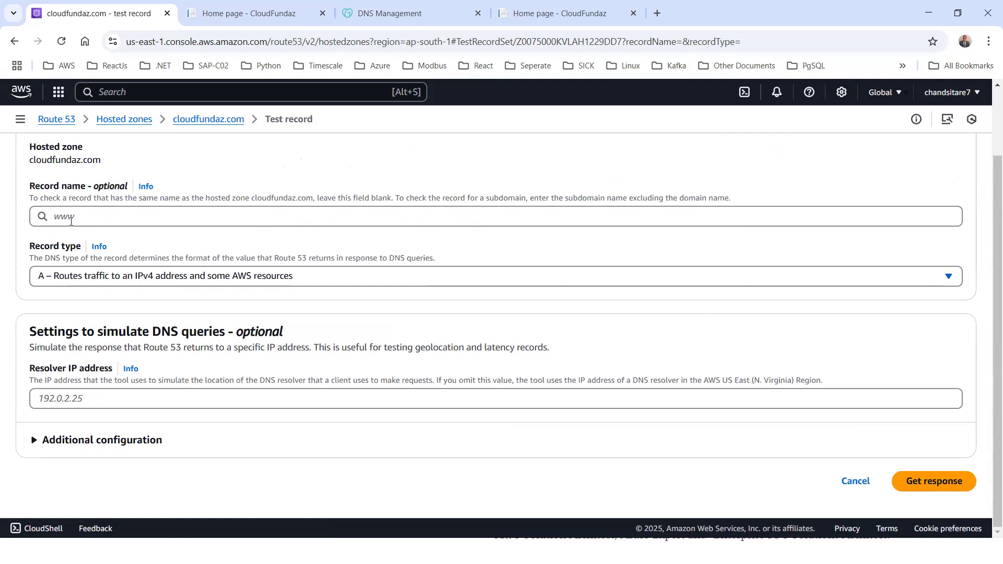
left_click(91, 216)
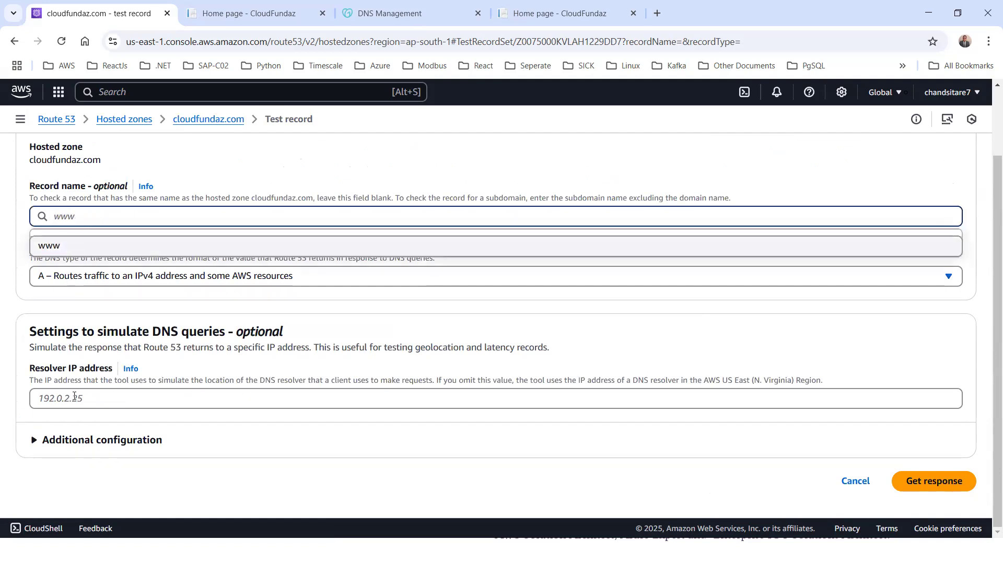
left_click(73, 292)
left_click(75, 275)
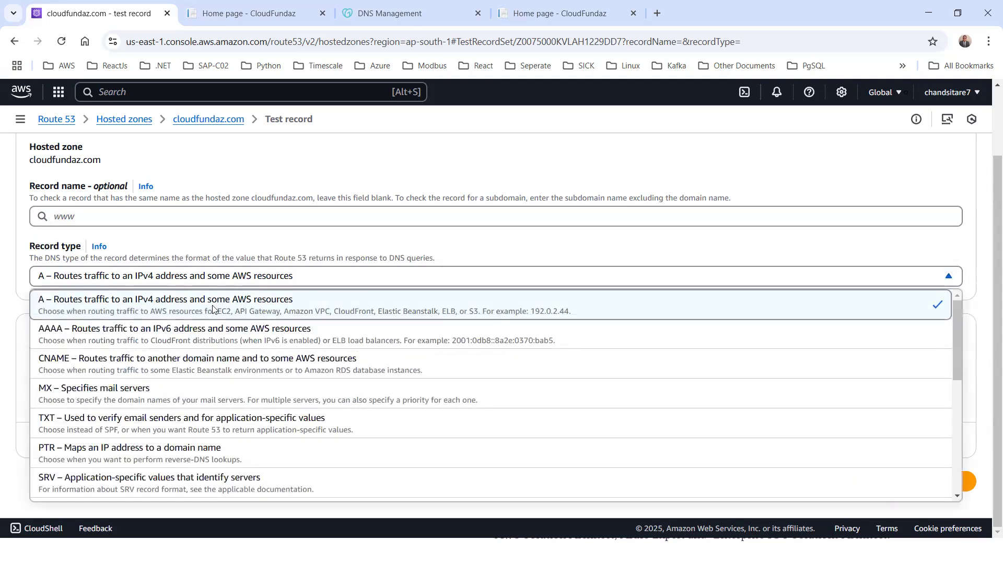
left_click(214, 308)
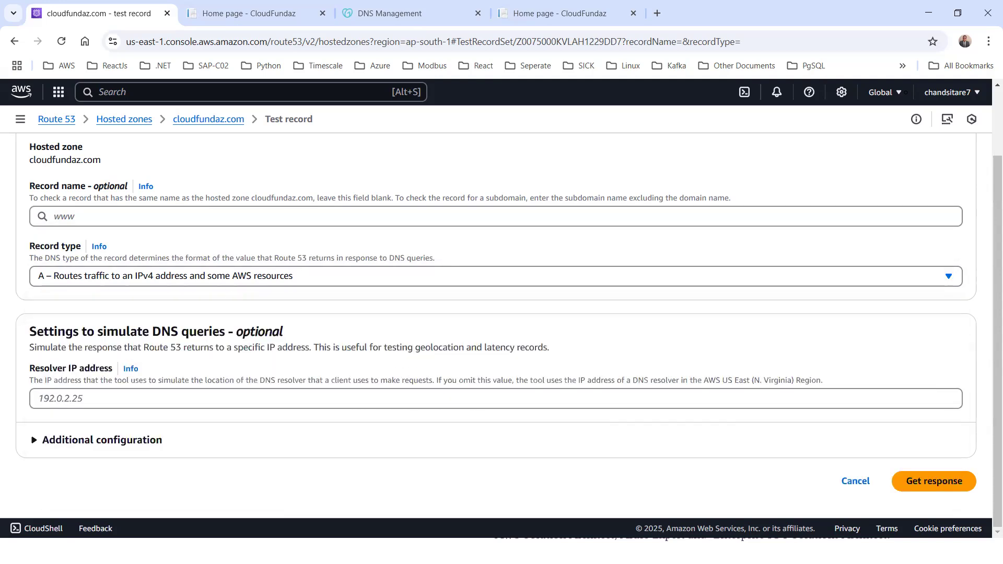
left_click(939, 485)
- Examine the root record's test response, from the hosted zone details down to the IP address returned by Route 53
scroll(172, 403, "down", 6)
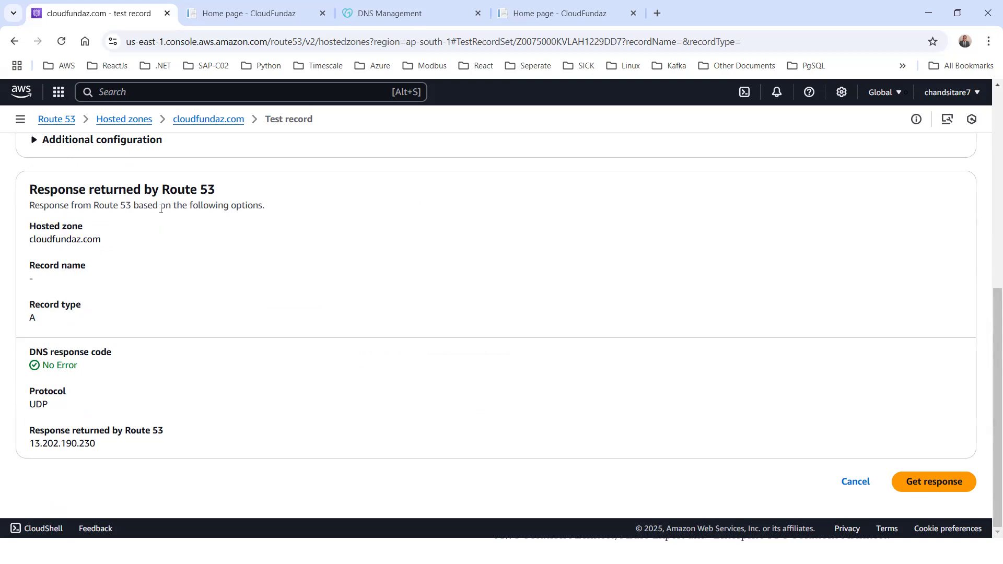
double_click(48, 445)
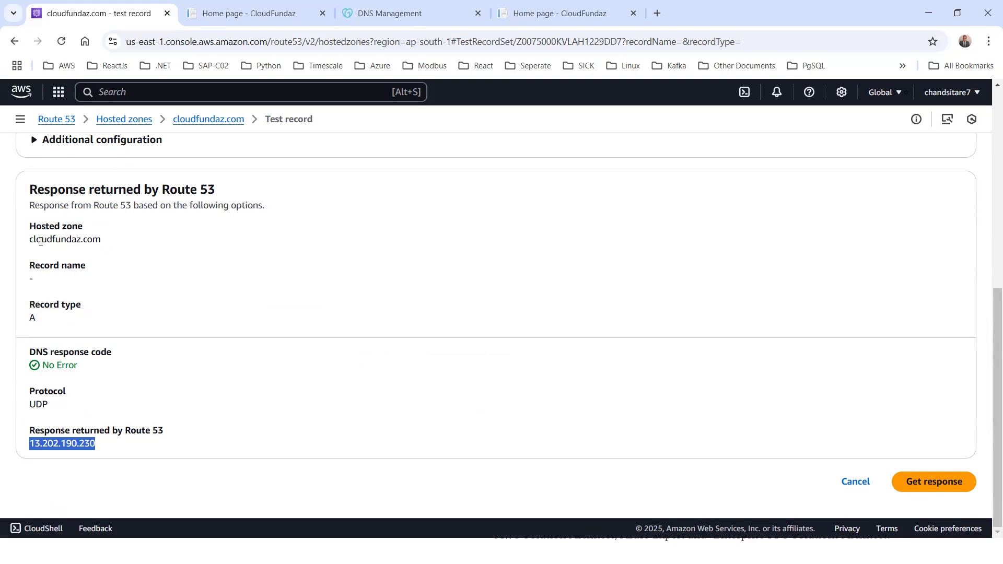
left_click_drag(33, 240, 129, 453)
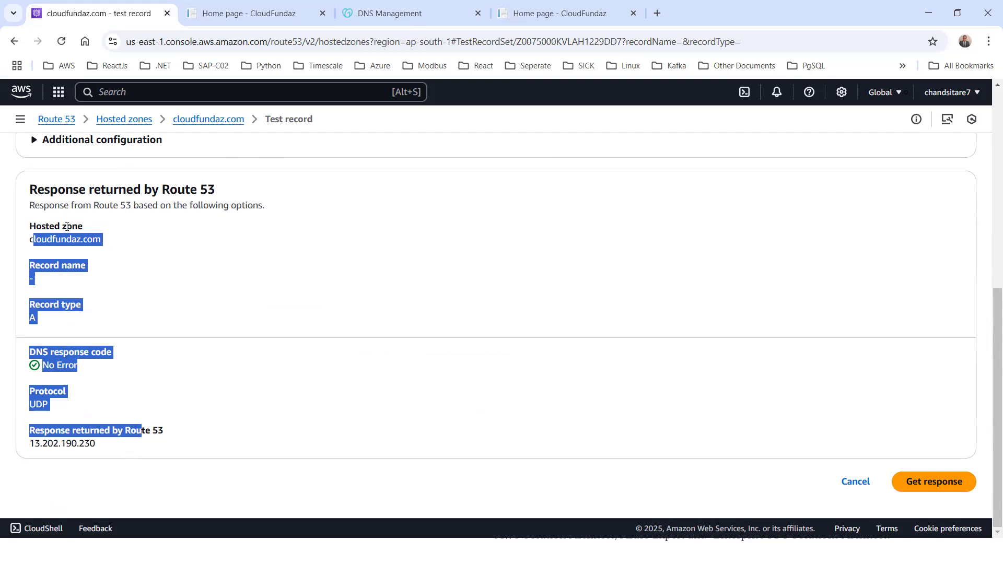
left_click(61, 257)
left_click_drag(101, 449, 31, 446)
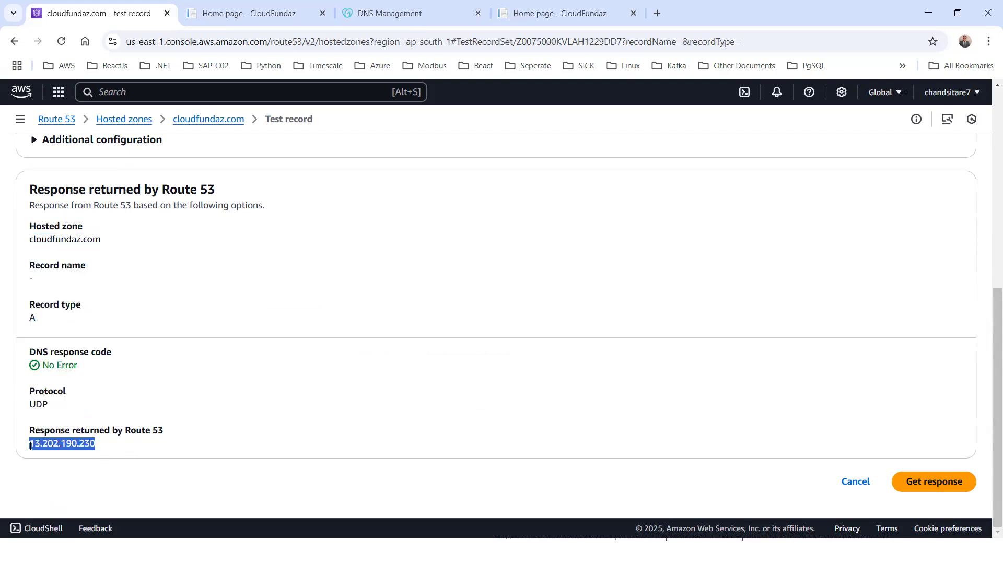
- Test the A record named www in cloudfundaz.com, and review the response returned by Route 53
scroll(90, 258, "up", 6)
left_click(77, 242)
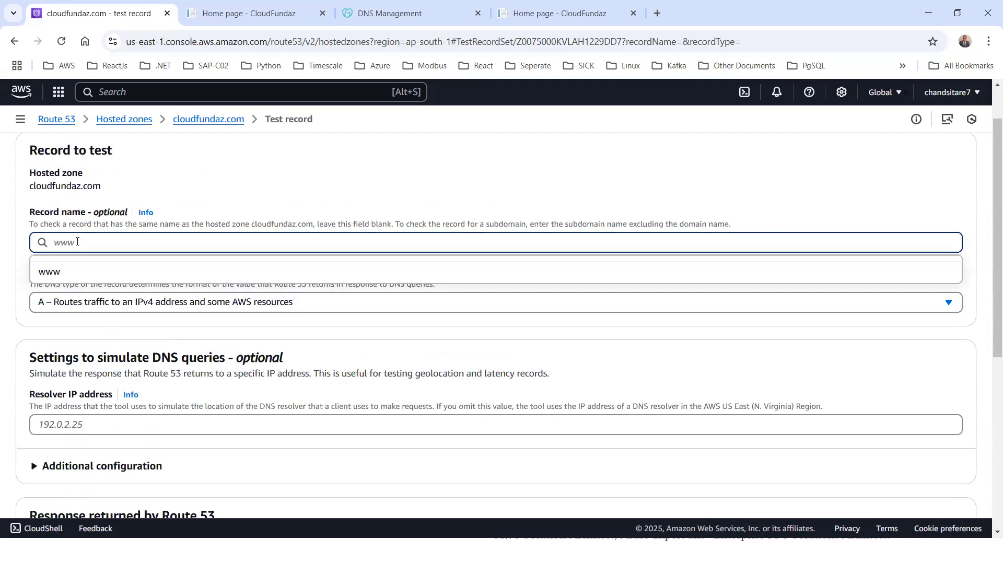
type("www")
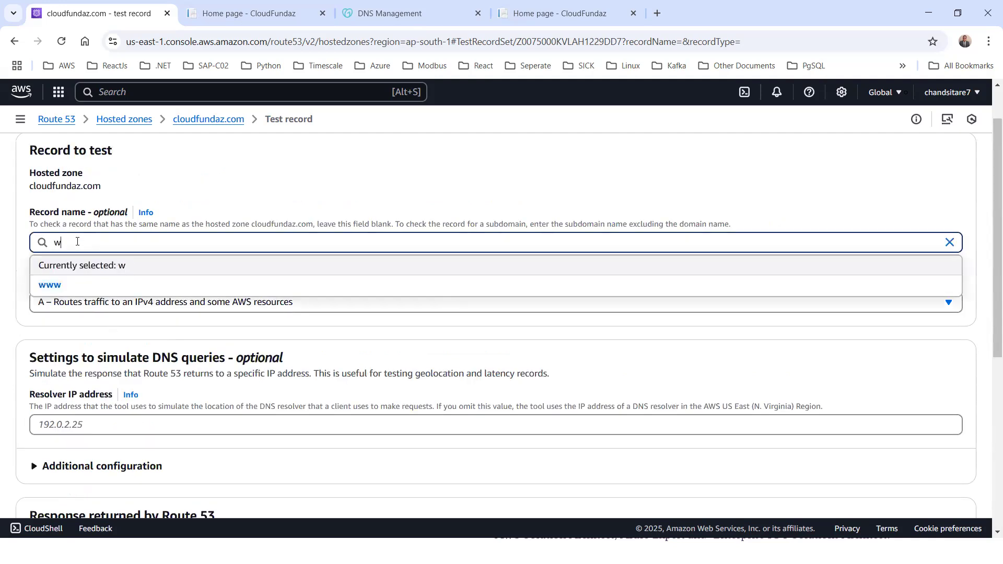
left_click(190, 187)
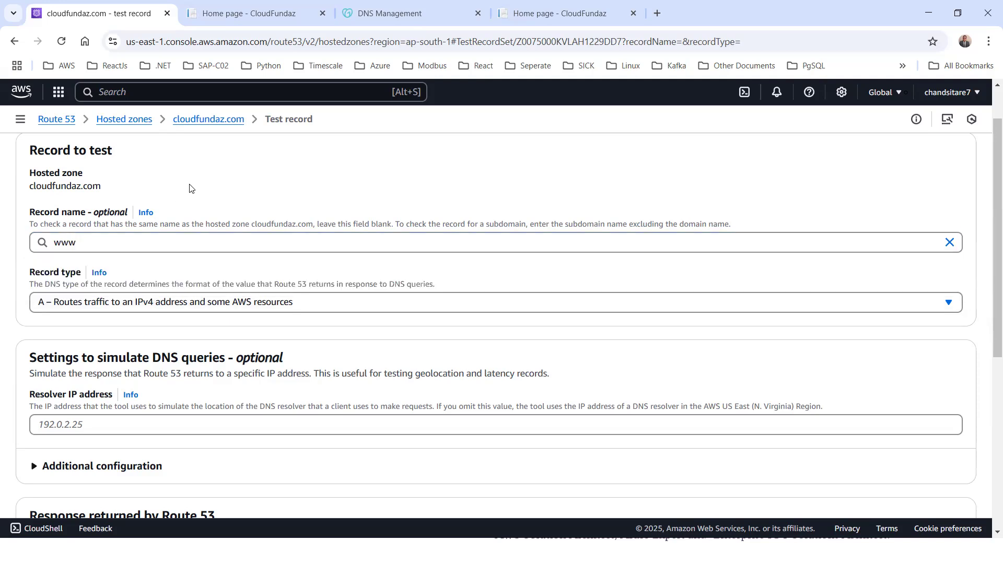
scroll(147, 312, "down", 3)
left_click(107, 176)
left_click(104, 196)
scroll(409, 337, "down", 4)
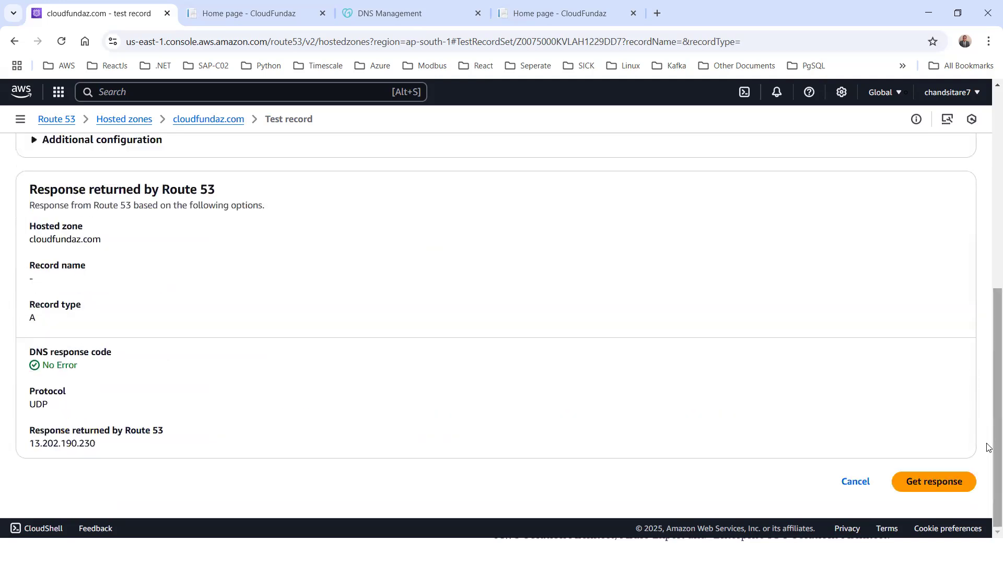
left_click(927, 488)
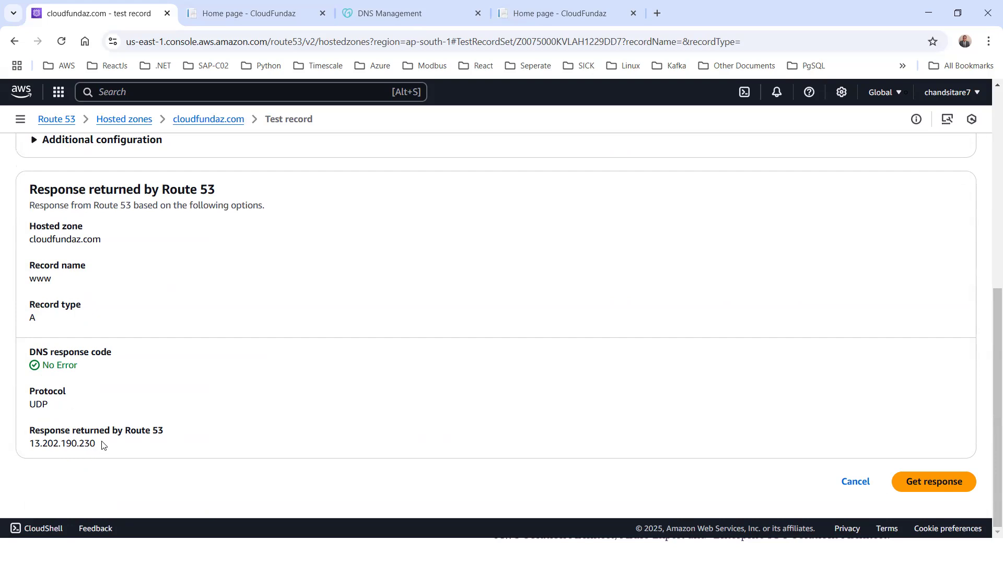
scroll(70, 298, "up", 3)
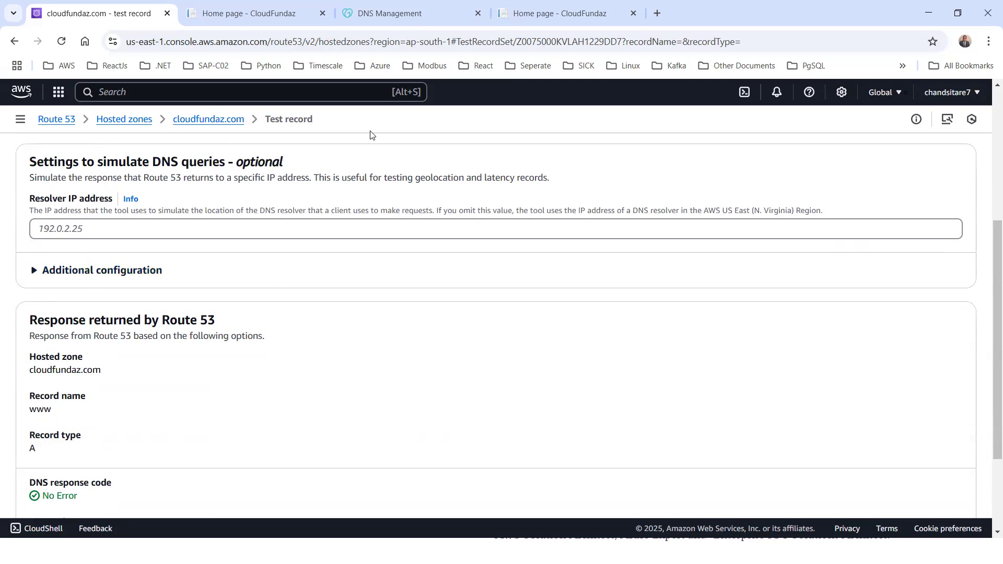
scroll(224, 251, "down", 2)
scroll(204, 251, "up", 6)
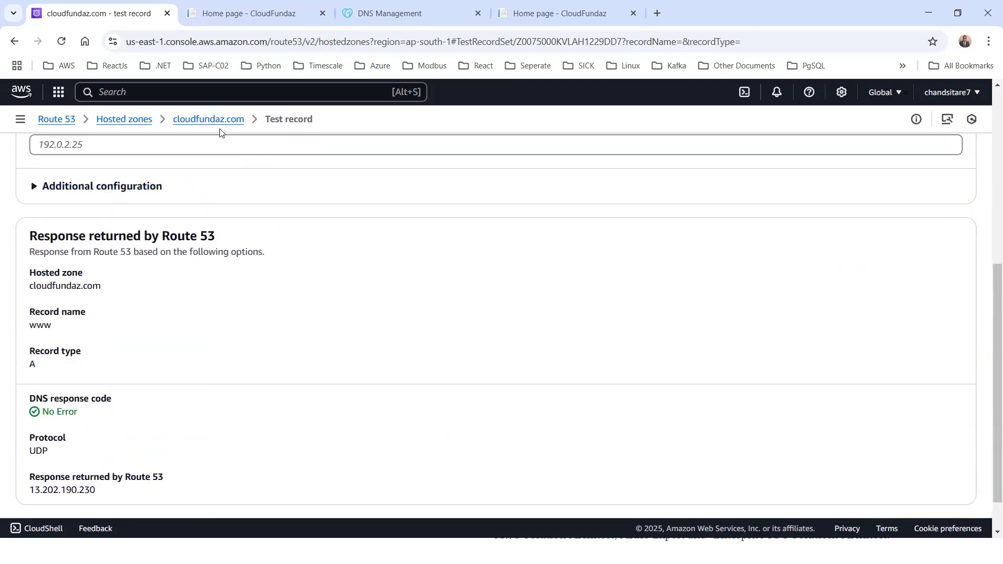
- Return to the cloudfundaz.com hosted zone, and switch to the Domain Pointing slide show in PowerPoint
left_click(205, 121)
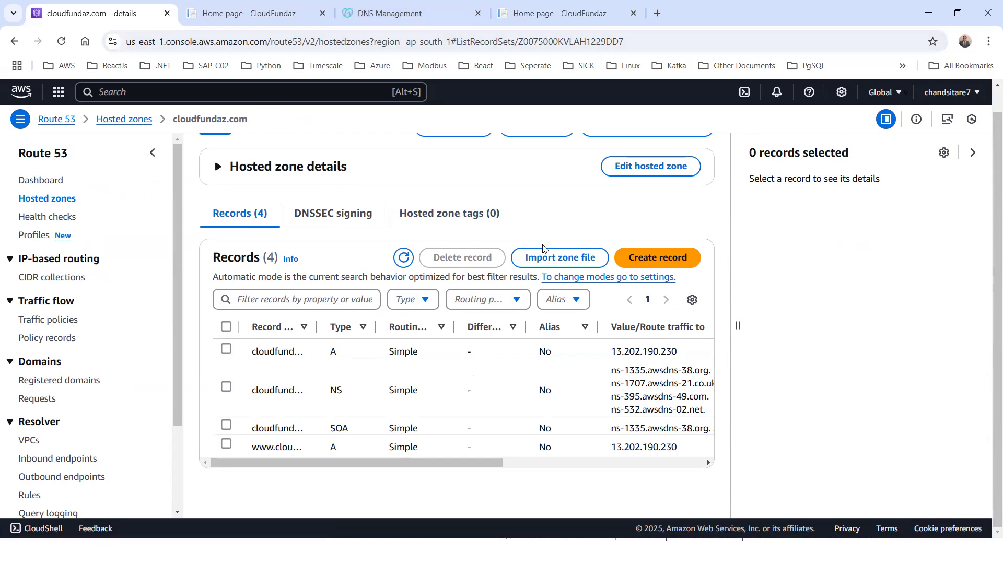
key("alt+Tab")
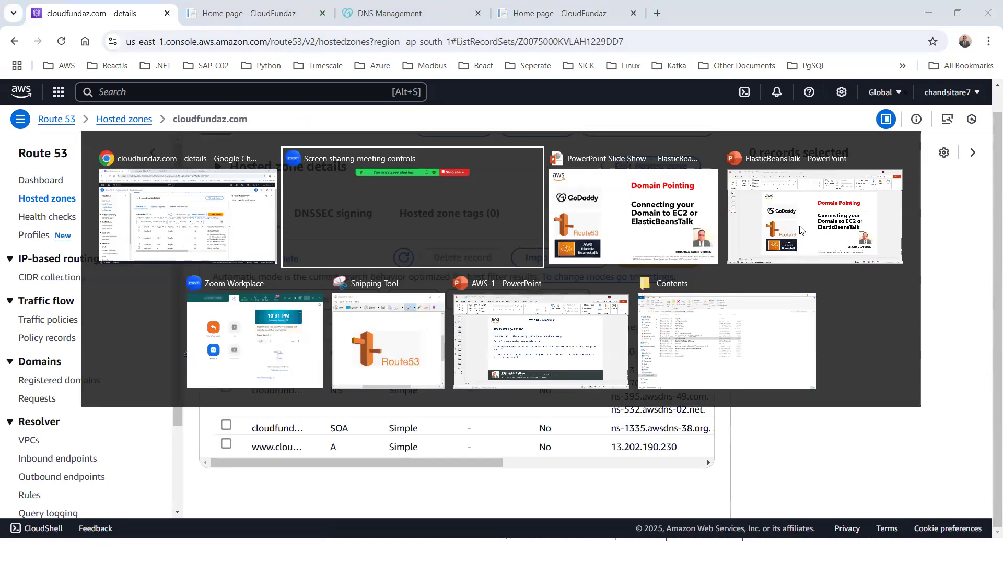
left_click(676, 231)
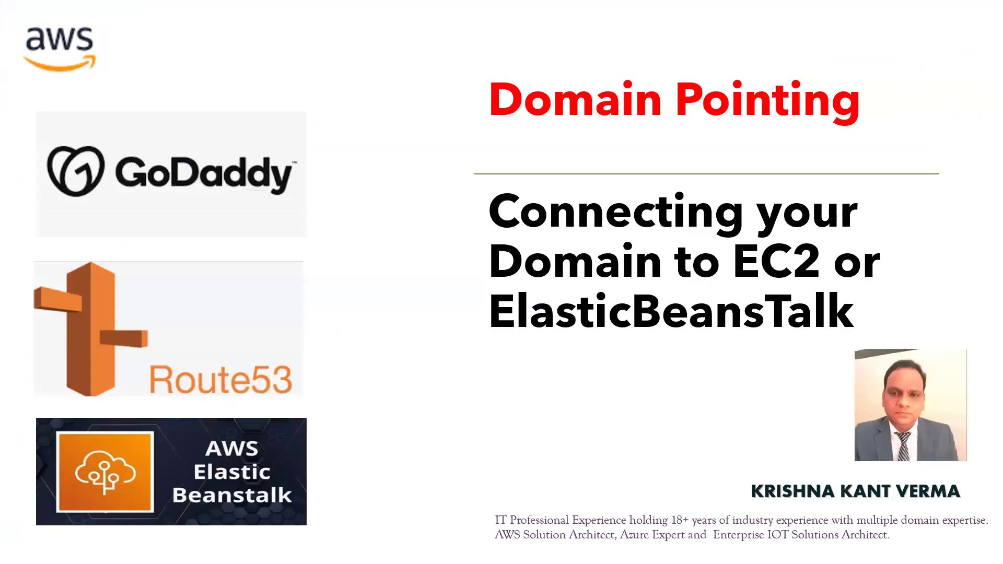